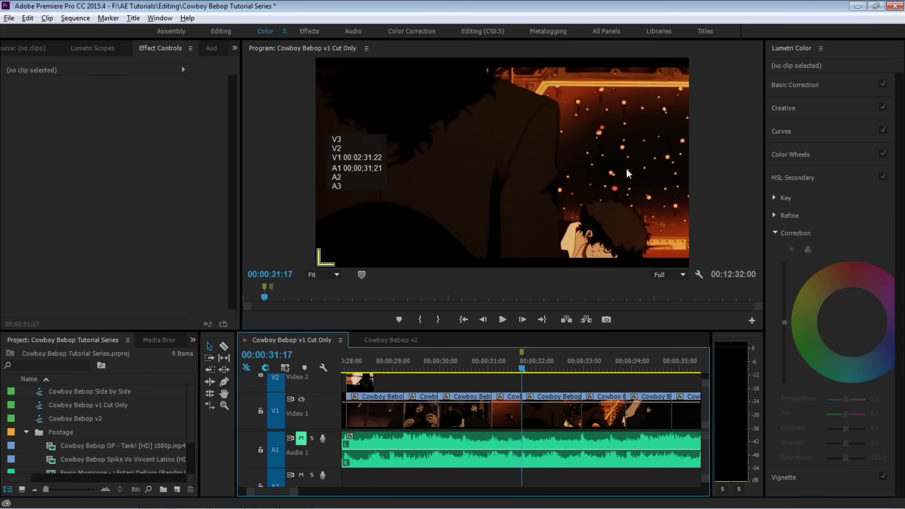
Step: Scrub the Premiere timeline to the fighting-figures shot at 00:00:41:06 and zoom in there
{"action": "left_click_drag", "start_coordinate": [534, 371], "coordinate": [584, 377]}
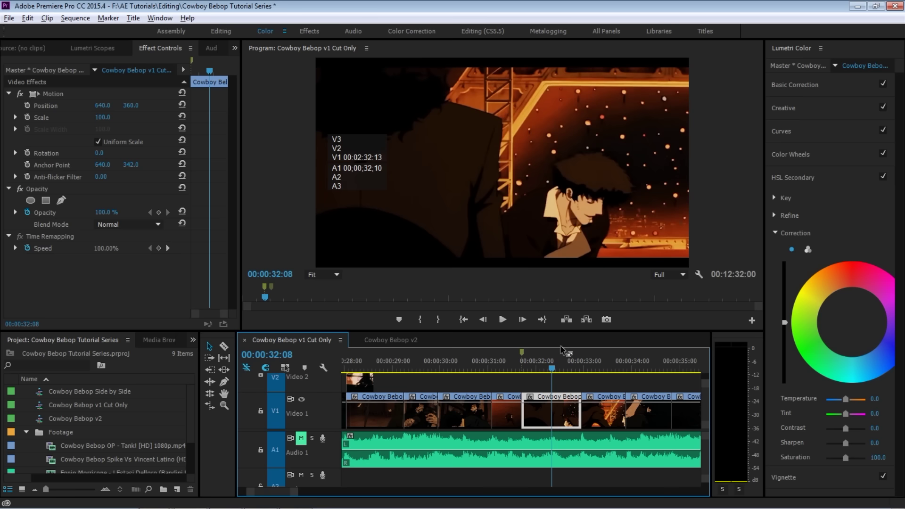
{"action": "left_click", "coordinate": [584, 361]}
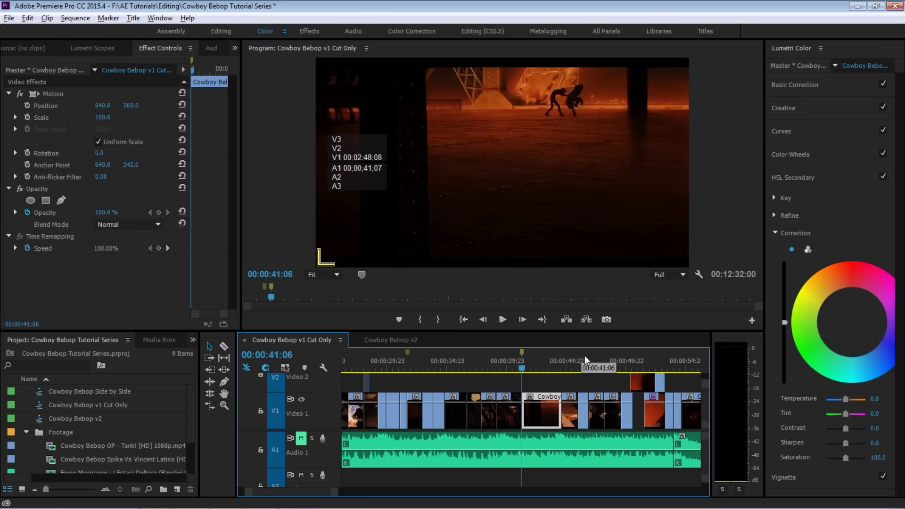
{"action": "key", "text": "equal"}
{"action": "key", "text": "equal"}
{"action": "key", "text": "equal"}
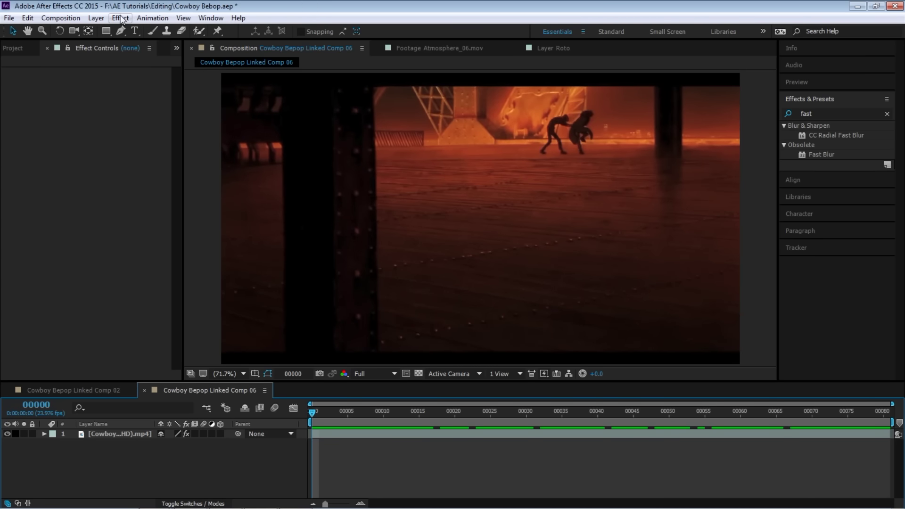
Step: Create a new red solid layer named 'Particles'
{"action": "left_click", "coordinate": [96, 18]}
{"action": "mouse_move", "coordinate": [99, 27]}
{"action": "left_click", "coordinate": [223, 37]}
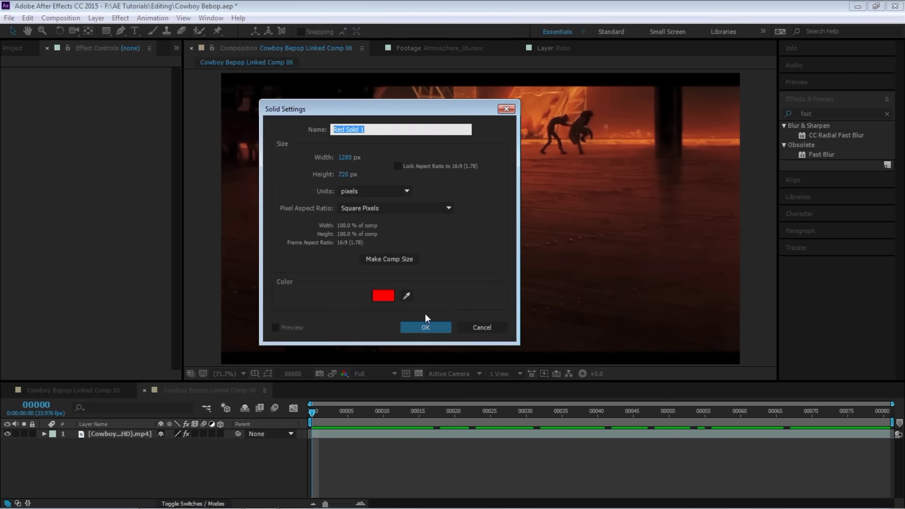
{"action": "left_click", "coordinate": [384, 296]}
{"action": "left_click", "coordinate": [547, 282]}
{"action": "left_click_drag", "start_coordinate": [360, 127], "coordinate": [332, 129]}
{"action": "type", "text": "Particles"}
{"action": "key", "text": "Return"}
Step: Hide the Cowboy Bebop clip layer and apply CC Particle World to Particles
{"action": "left_click", "coordinate": [111, 444]}
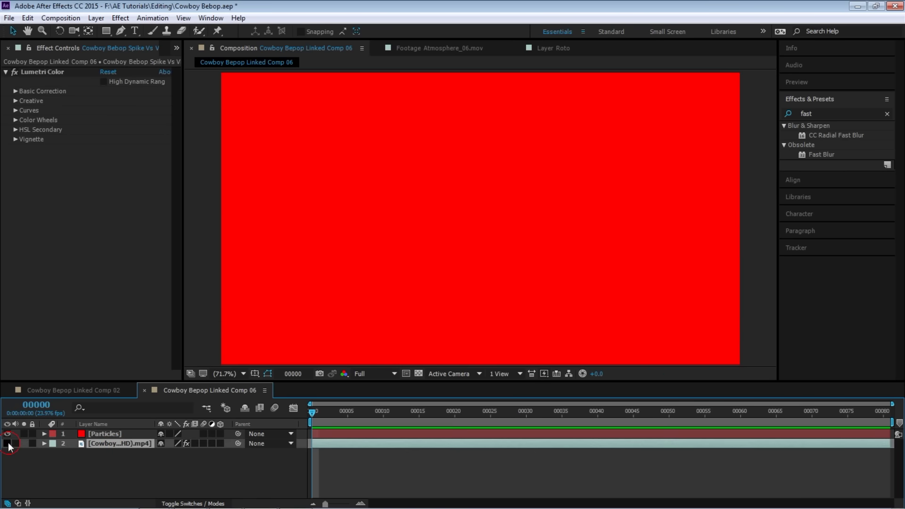
{"action": "left_click", "coordinate": [8, 443]}
{"action": "left_click", "coordinate": [102, 433]}
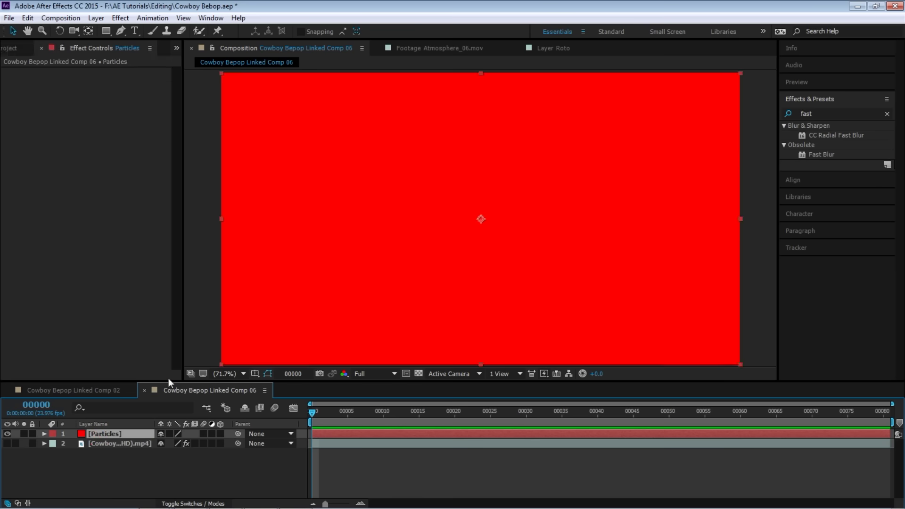
{"action": "left_click", "coordinate": [121, 19]}
{"action": "mouse_move", "coordinate": [195, 443]}
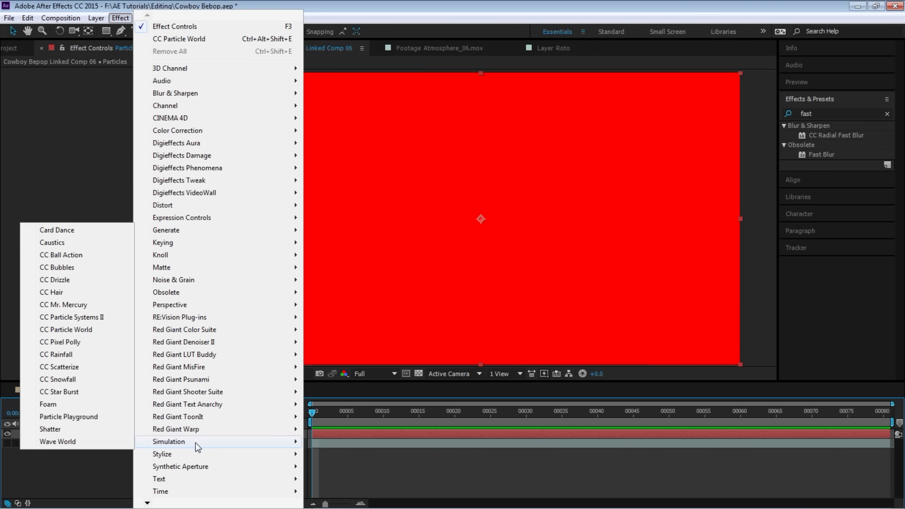
{"action": "left_click", "coordinate": [85, 331]}
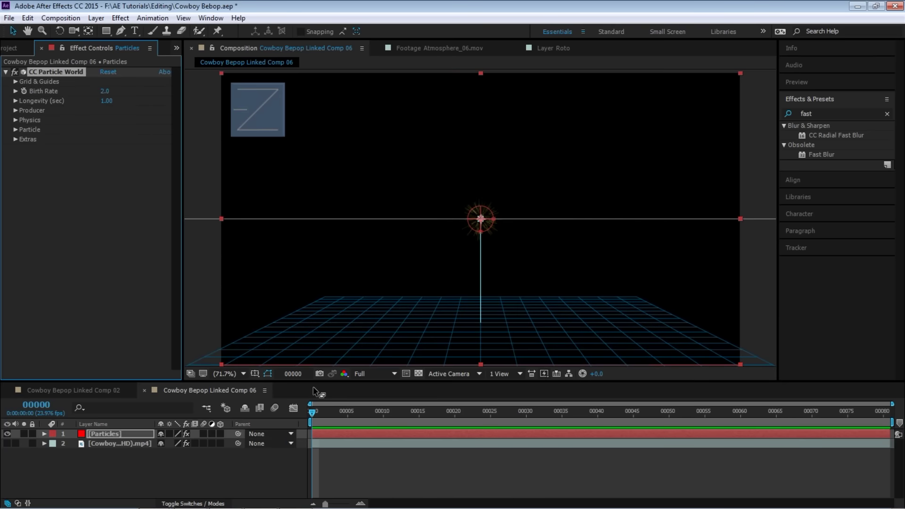
{"action": "key", "text": "space"}
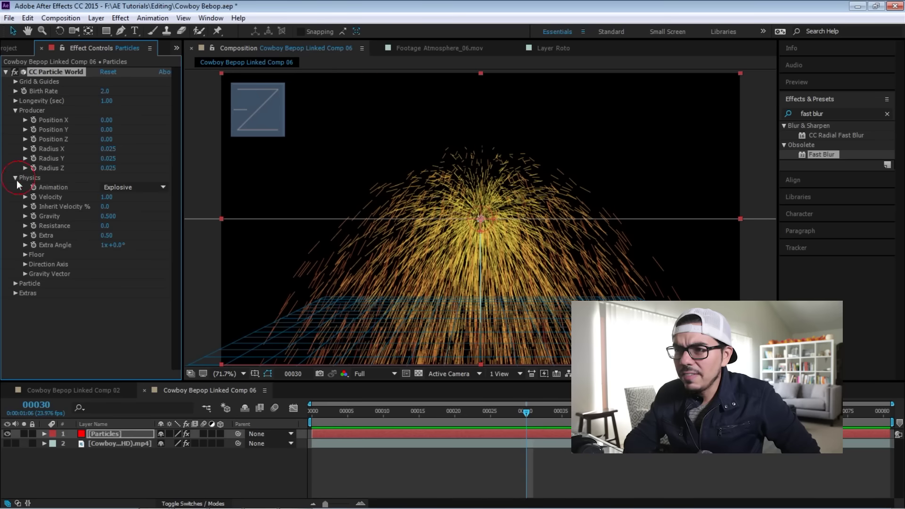
{"action": "left_click", "coordinate": [15, 283]}
{"action": "scroll", "coordinate": [44, 239], "scroll_direction": "down", "scroll_amount": 3}
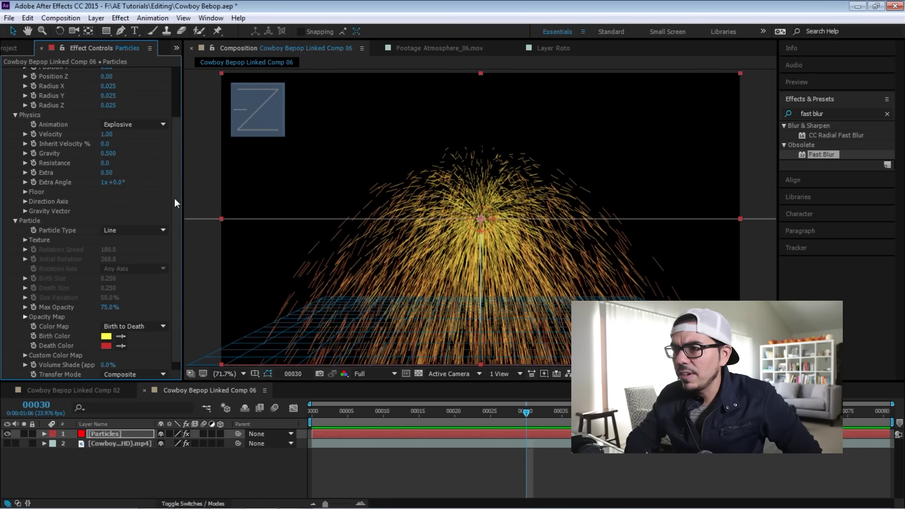
{"action": "scroll", "coordinate": [177, 160], "scroll_direction": "up", "scroll_amount": 3}
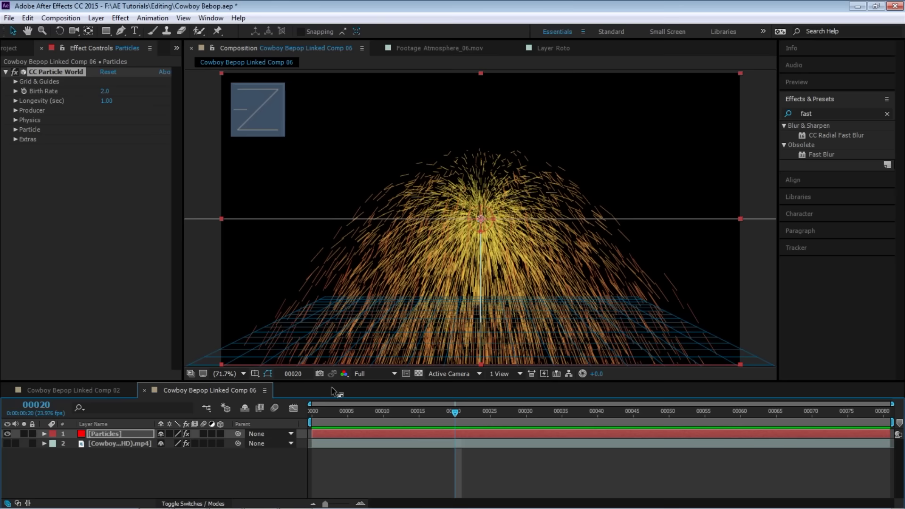
Step: Try a Birth Rate of 10 and preview the denser particles
{"action": "left_click_drag", "start_coordinate": [330, 405], "coordinate": [309, 407]}
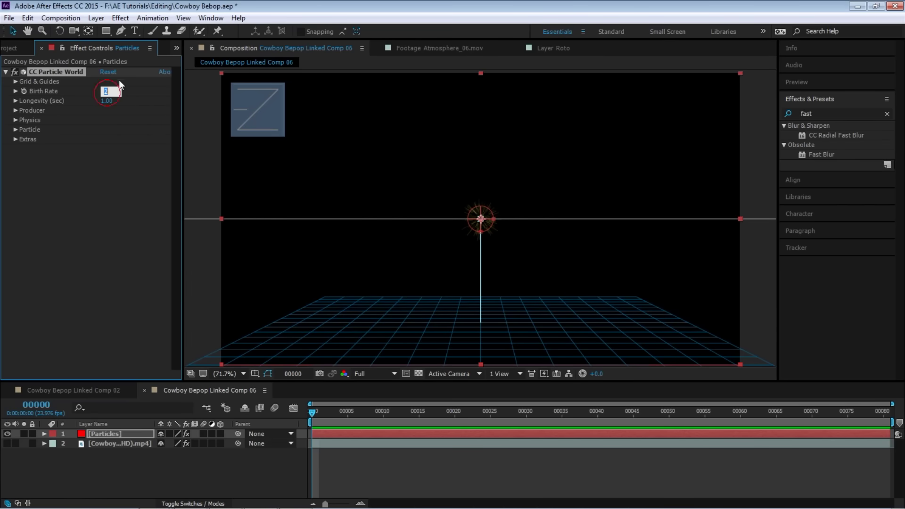
{"action": "type", "text": "10"}
{"action": "key", "text": "Return"}
{"action": "key", "text": "space"}
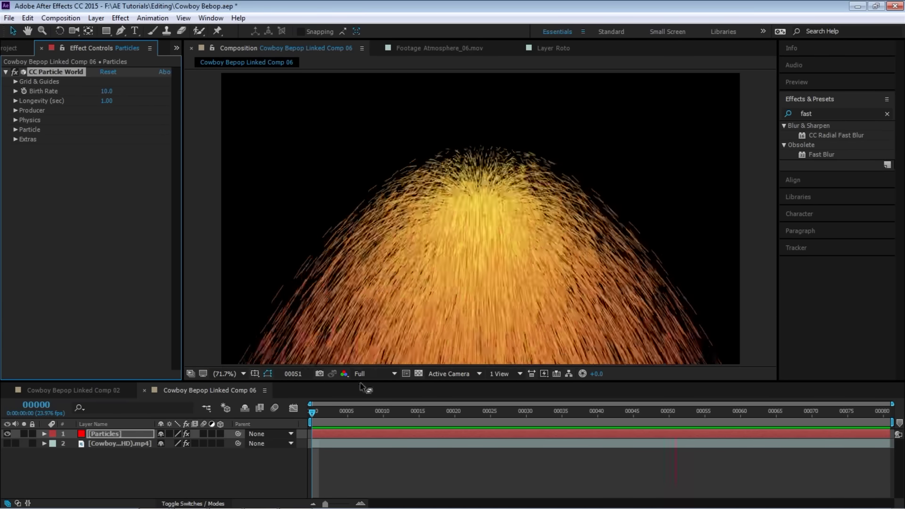
{"action": "key", "text": "space"}
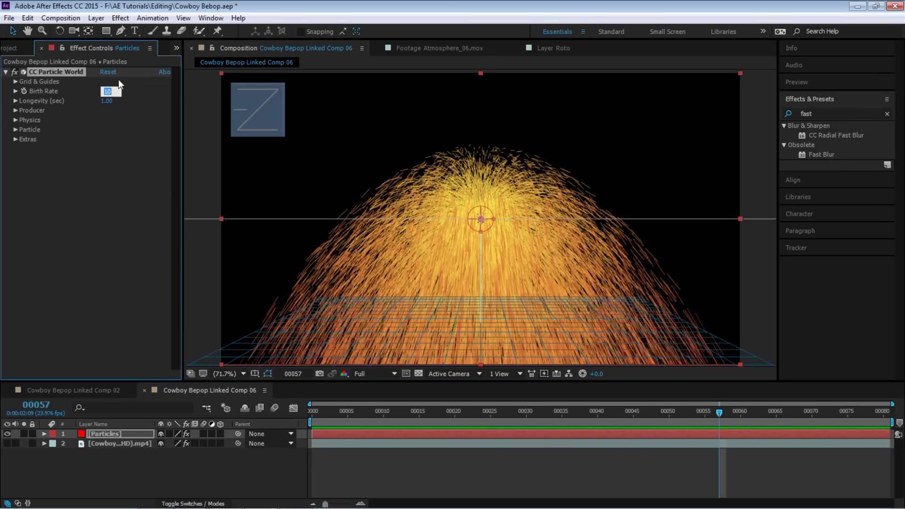
Step: Drop Birth Rate to 0.1 and preview the sparse particles from the first frame
{"action": "type", "text": "0.1"}
{"action": "key", "text": "Return"}
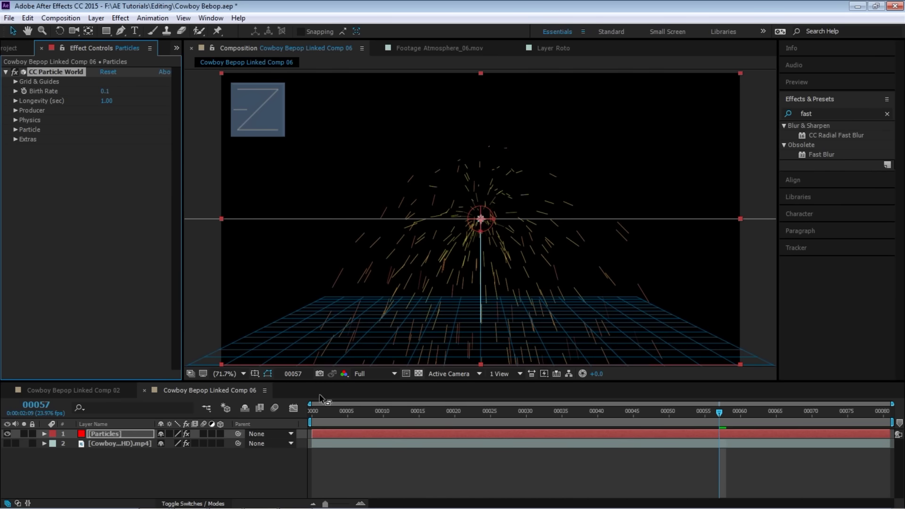
{"action": "left_click", "coordinate": [320, 395]}
{"action": "key", "text": "Home"}
{"action": "key", "text": "space"}
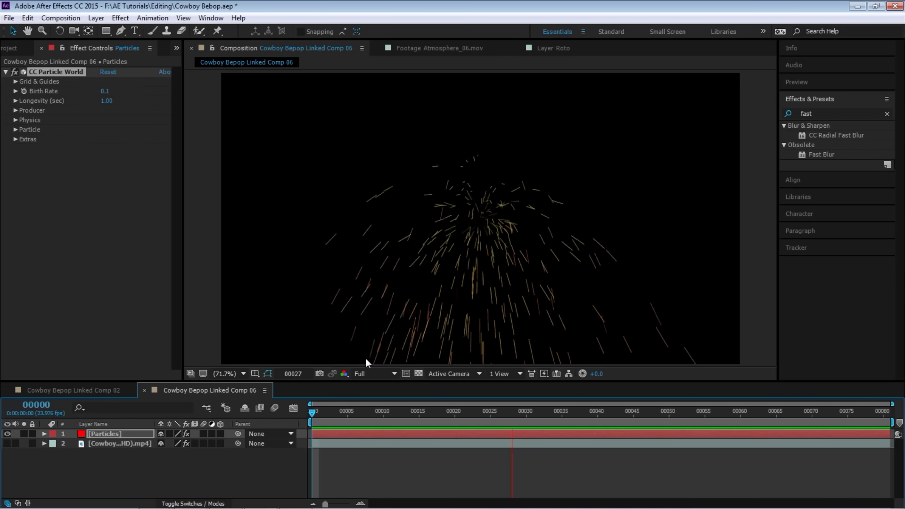
{"action": "key", "text": "space"}
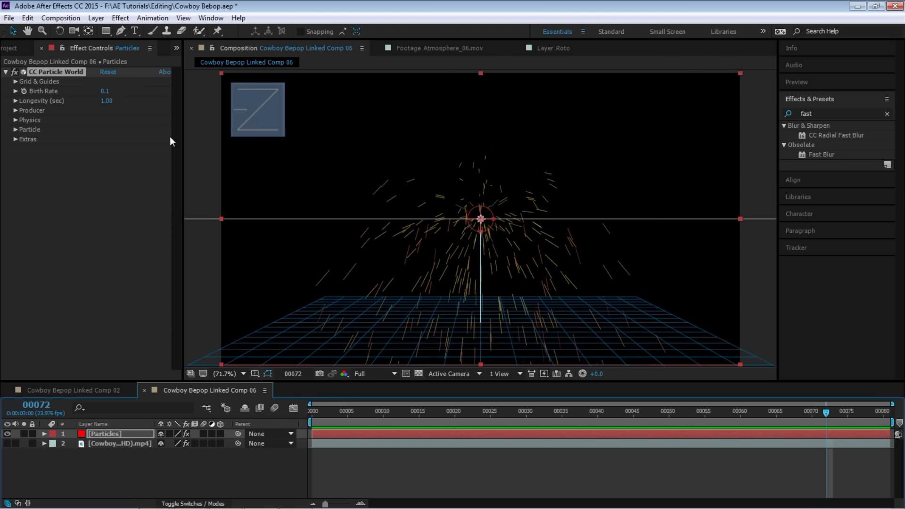
Step: Scrub Birth Rate back to 2.0, set Longevity to 7 seconds, and preview
{"action": "left_click_drag", "start_coordinate": [106, 90], "coordinate": [115, 93]}
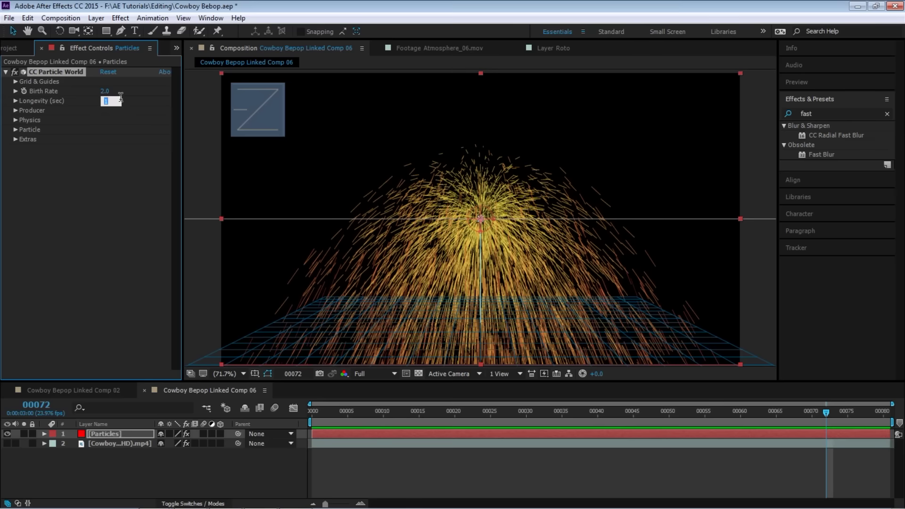
{"action": "left_click", "coordinate": [328, 413]}
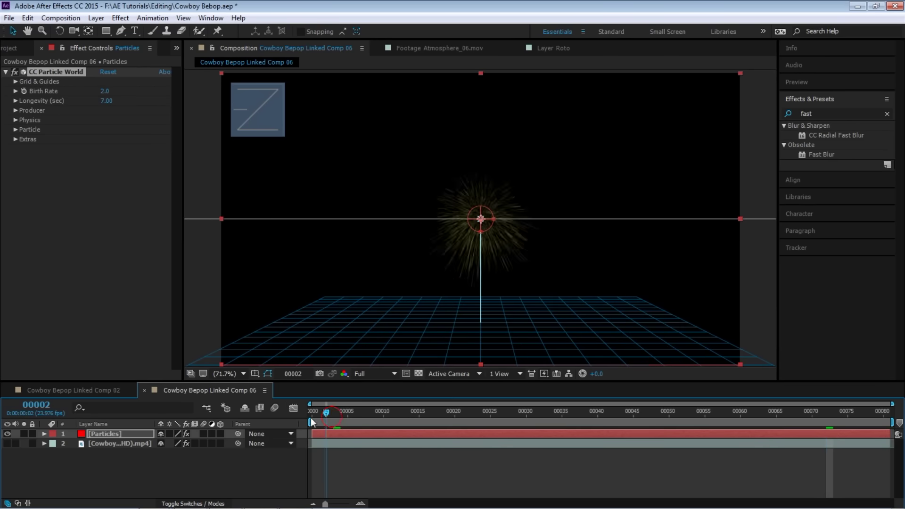
{"action": "key", "text": "space"}
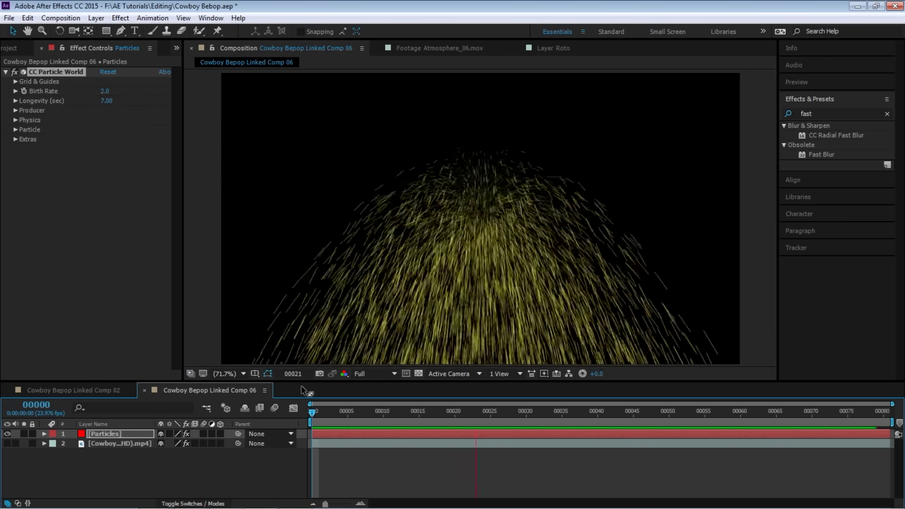
{"action": "key", "text": "space"}
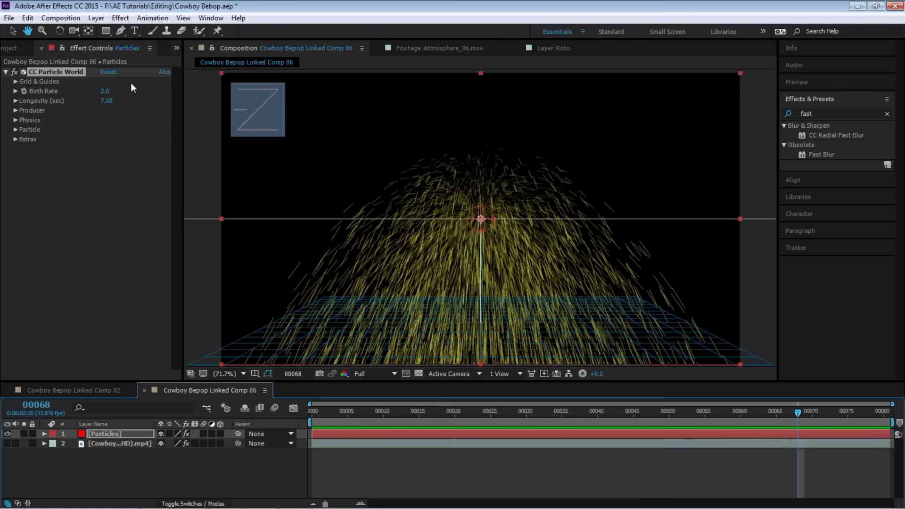
{"action": "left_click", "coordinate": [15, 111]}
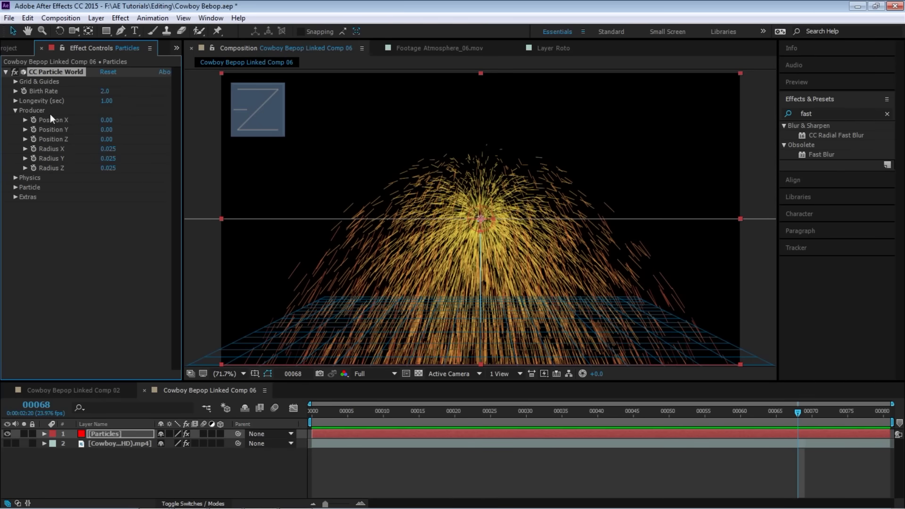
Step: Shift the Producer left and flatten it with Radius X 0.565 and Radius Z 0.545
{"action": "left_click_drag", "start_coordinate": [117, 120], "coordinate": [127, 139]}
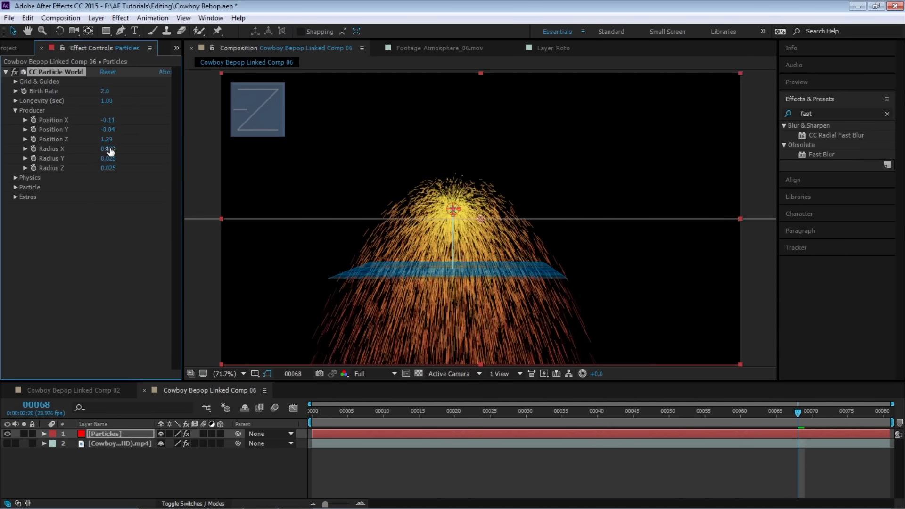
{"action": "mouse_move", "coordinate": [118, 148]}
{"action": "left_mouse_down"}
{"action": "mouse_move", "coordinate": [134, 148]}
{"action": "mouse_move", "coordinate": [122, 158]}
{"action": "mouse_move", "coordinate": [160, 168]}
{"action": "left_mouse_up"}
{"action": "left_click_drag", "start_coordinate": [109, 120], "coordinate": [140, 139]}
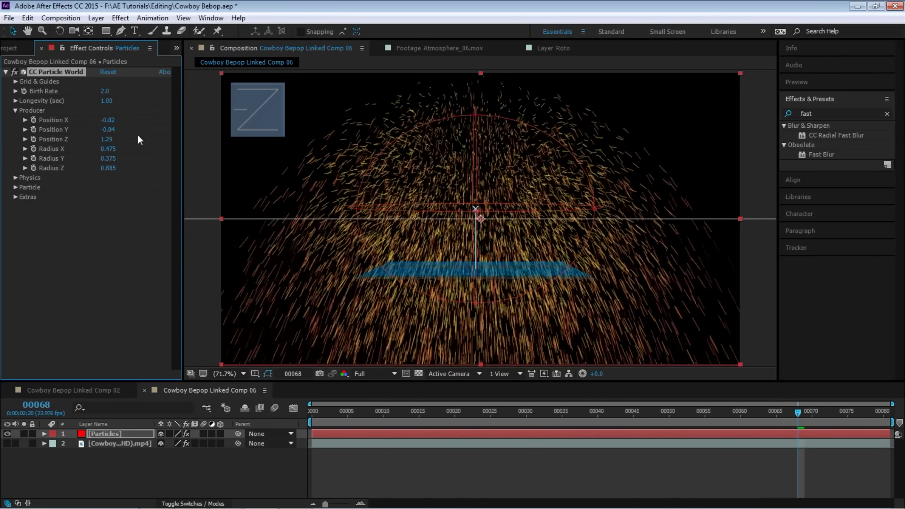
{"action": "left_click", "coordinate": [314, 409]}
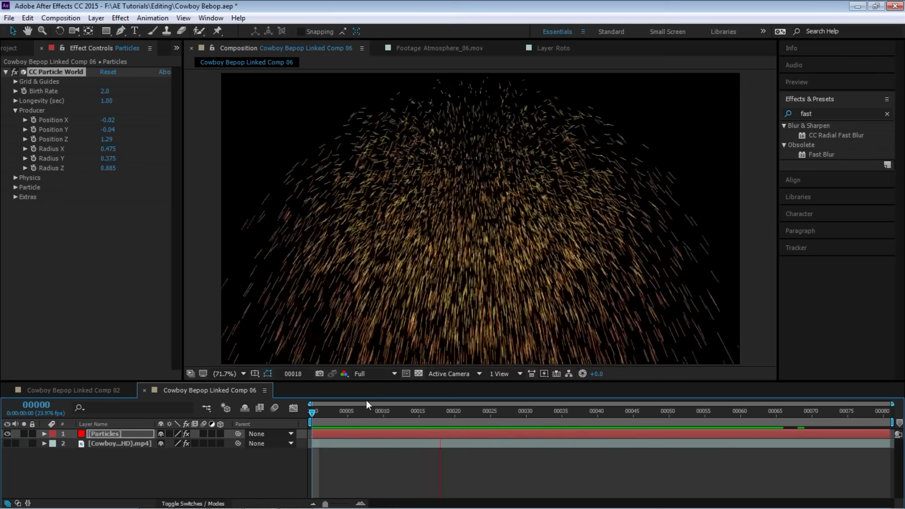
{"action": "key", "text": "space"}
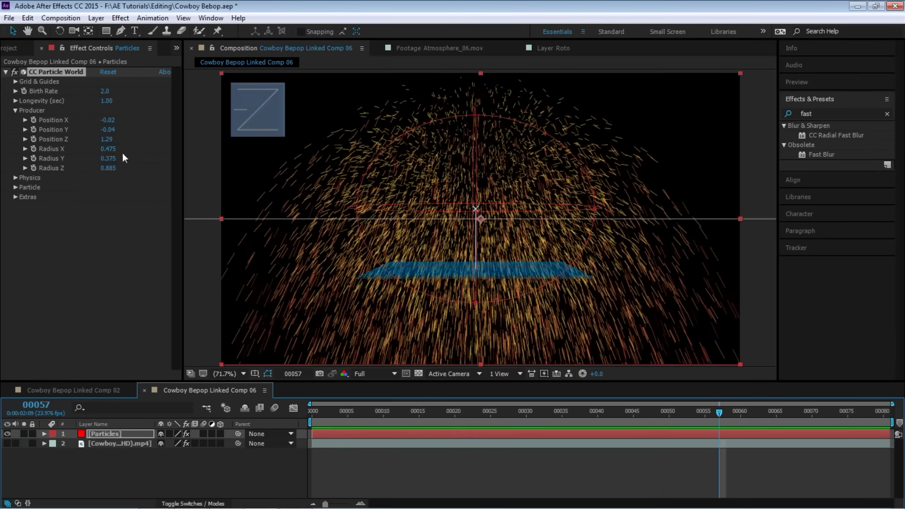
{"action": "mouse_move", "coordinate": [109, 149]}
{"action": "left_mouse_down"}
{"action": "mouse_move", "coordinate": [101, 169]}
{"action": "mouse_move", "coordinate": [117, 162]}
{"action": "left_mouse_up"}
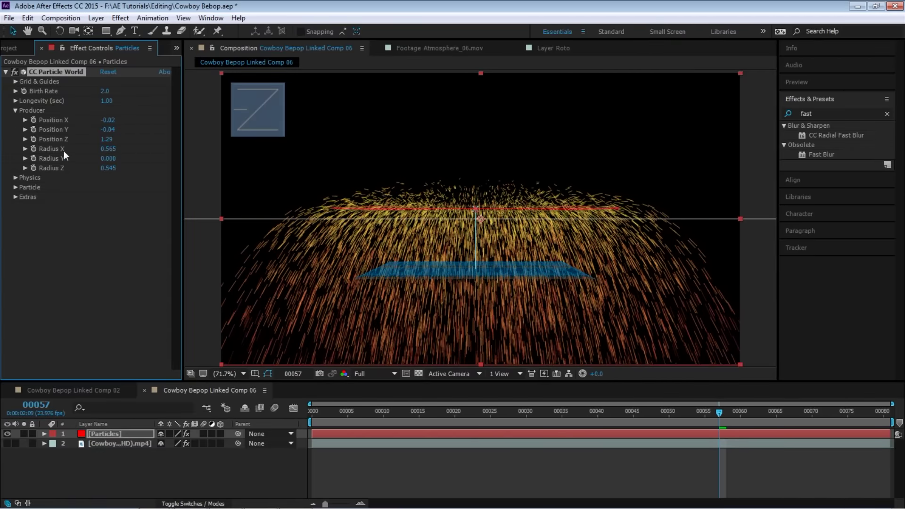
{"action": "key", "text": "space"}
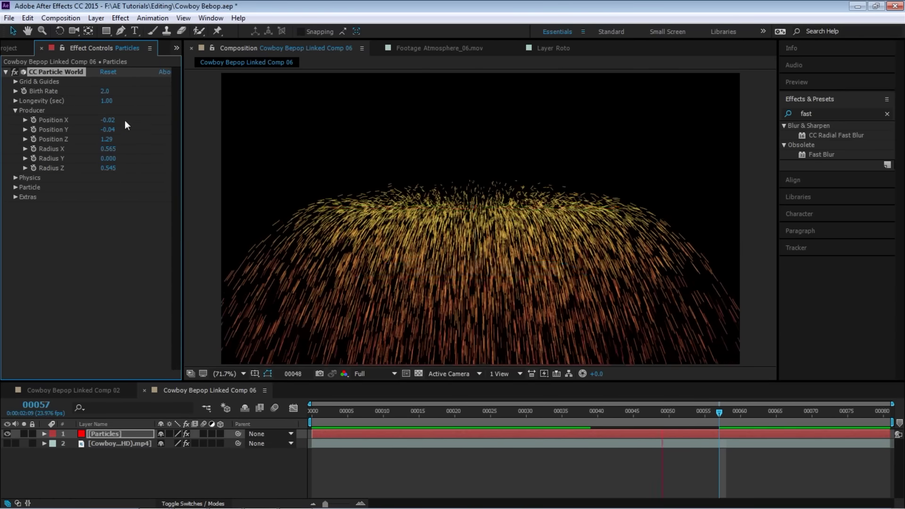
Step: Reset CC Particle World and preview a one-directional streaming Animation style
{"action": "left_click", "coordinate": [108, 73]}
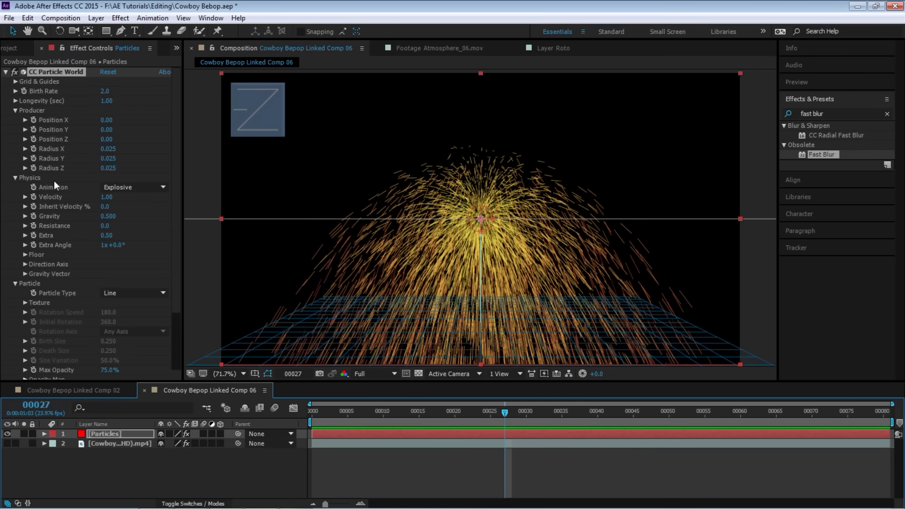
{"action": "left_click", "coordinate": [144, 187]}
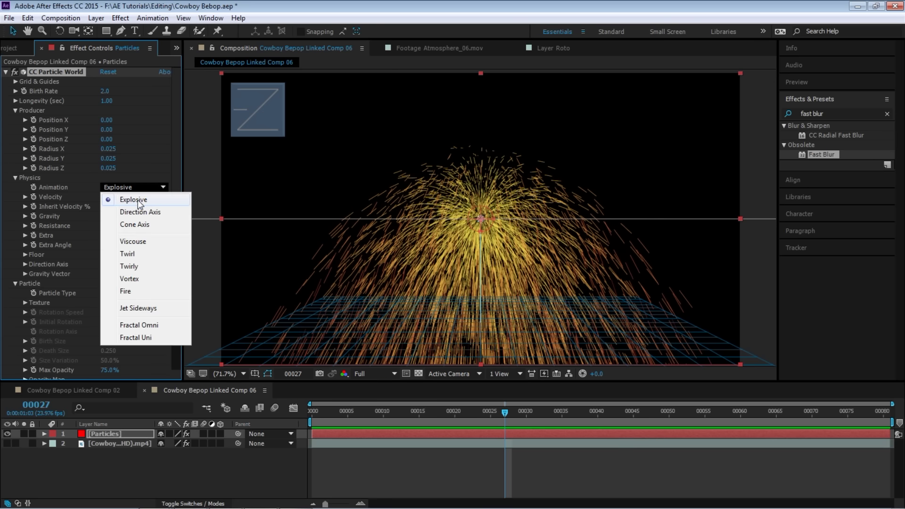
{"action": "left_click", "coordinate": [146, 212]}
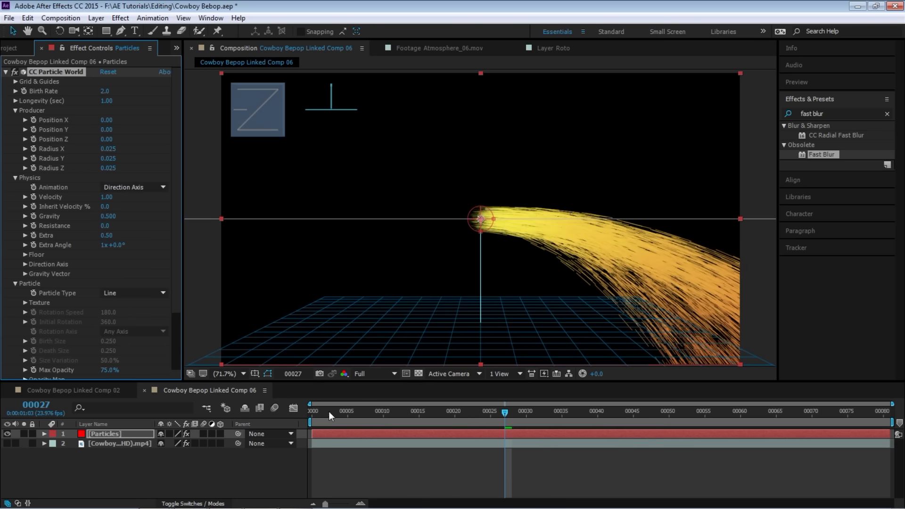
{"action": "key", "text": "space"}
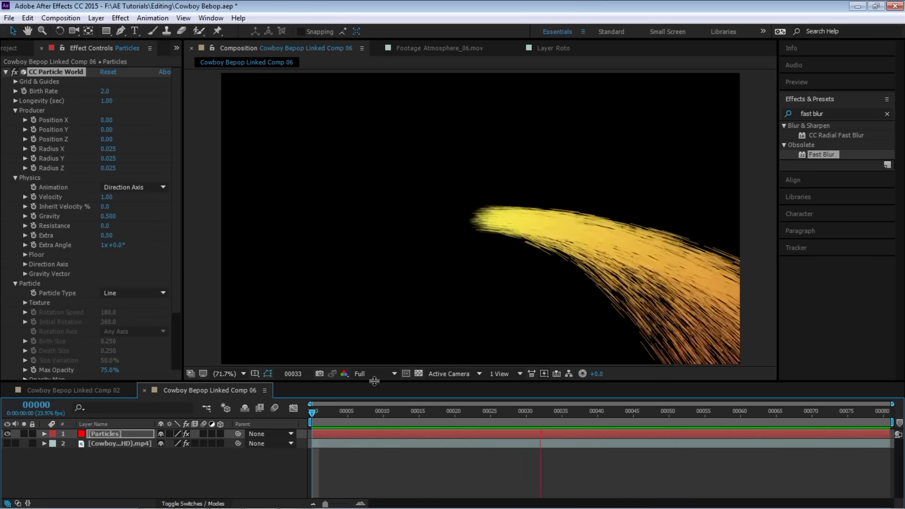
{"action": "key", "text": "space"}
Step: Preview the Cone Axis and then the Explosive Animation styles from the start
{"action": "left_click", "coordinate": [163, 187]}
{"action": "left_click", "coordinate": [149, 221]}
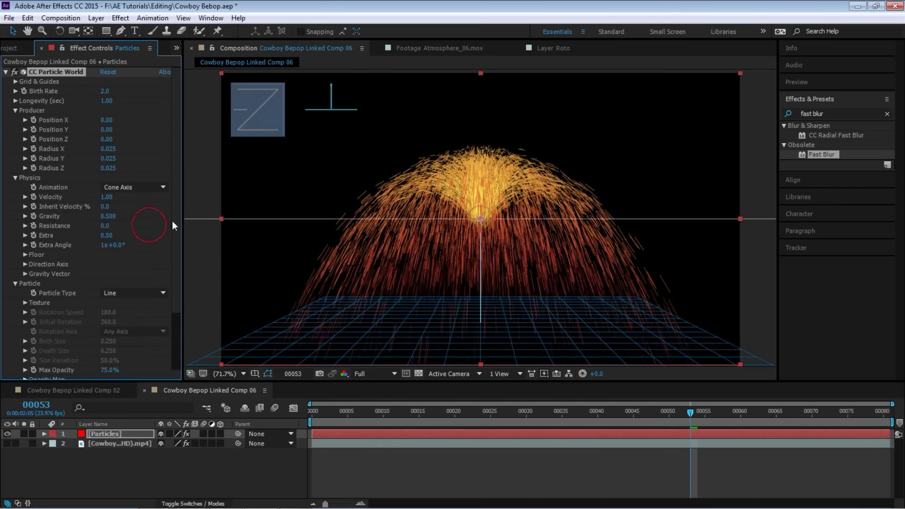
{"action": "key", "text": "space"}
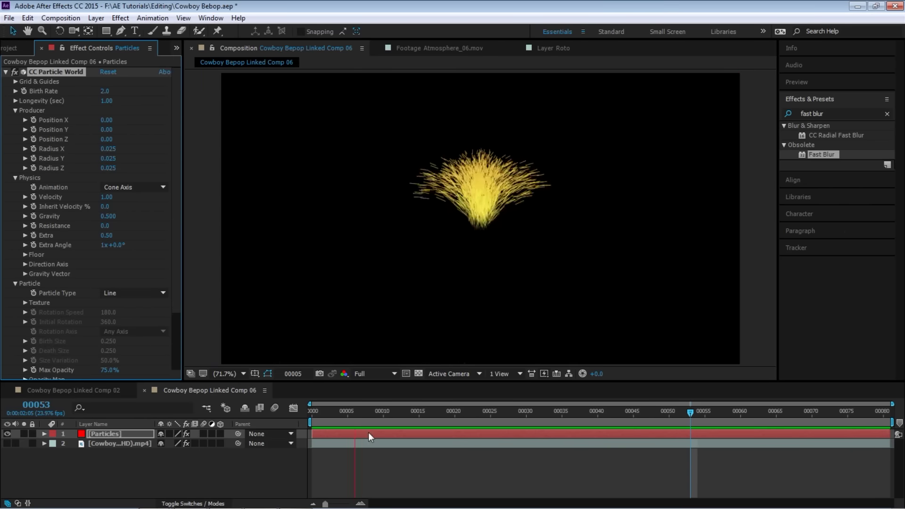
{"action": "key", "text": "space"}
{"action": "left_click", "coordinate": [145, 188]}
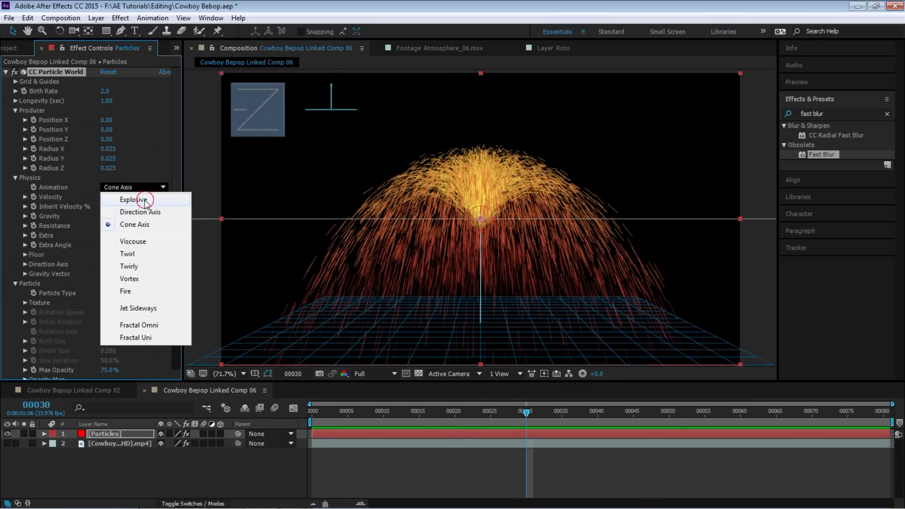
{"action": "left_click", "coordinate": [134, 199]}
{"action": "left_click_drag", "start_coordinate": [327, 418], "coordinate": [302, 393]}
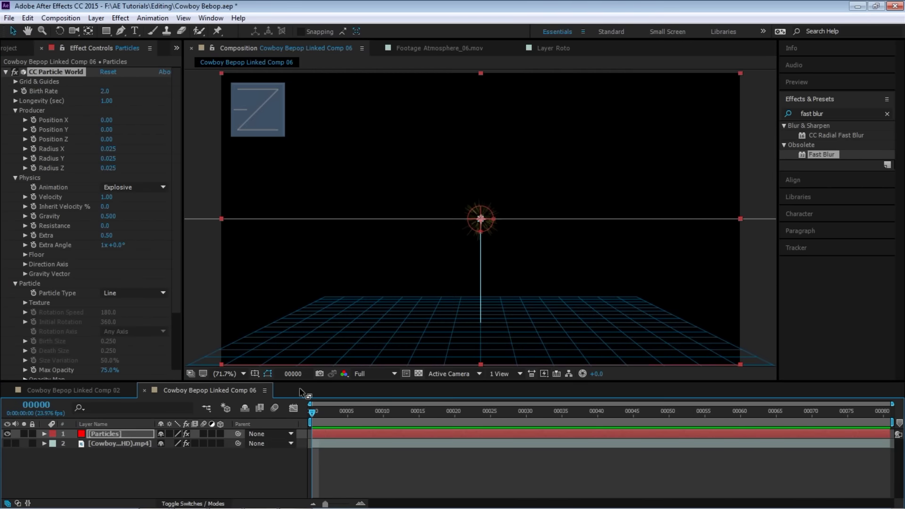
{"action": "key", "text": "space"}
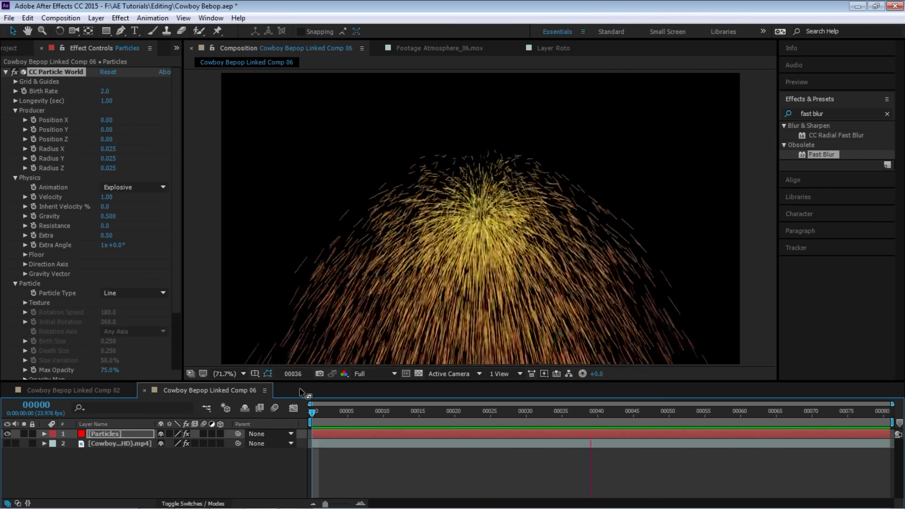
{"action": "left_click", "coordinate": [145, 185]}
Step: Try the Twirly and Twirl styles, then return Animation to Explosive
{"action": "left_click", "coordinate": [146, 187]}
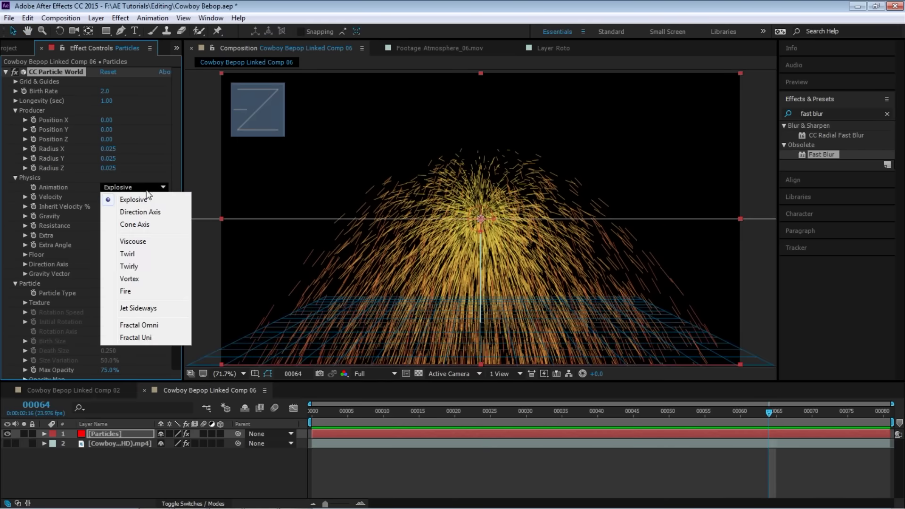
{"action": "left_click", "coordinate": [138, 268]}
{"action": "key", "text": "space"}
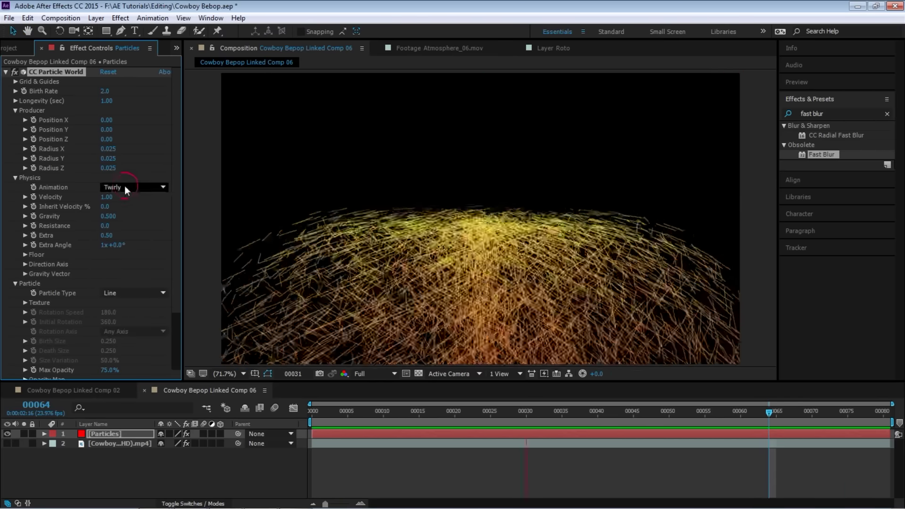
{"action": "left_click", "coordinate": [125, 187]}
{"action": "left_click", "coordinate": [179, 257]}
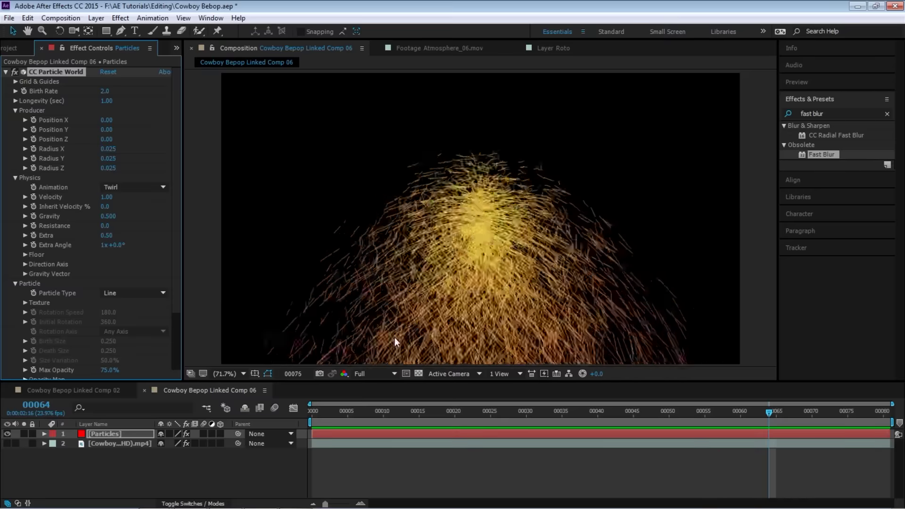
{"action": "key", "text": "space"}
{"action": "left_click", "coordinate": [144, 186]}
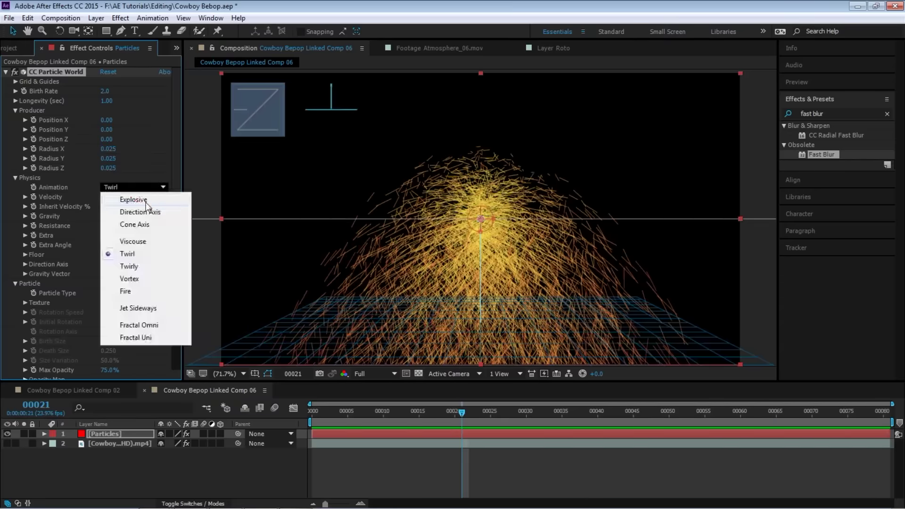
{"action": "left_click", "coordinate": [140, 199]}
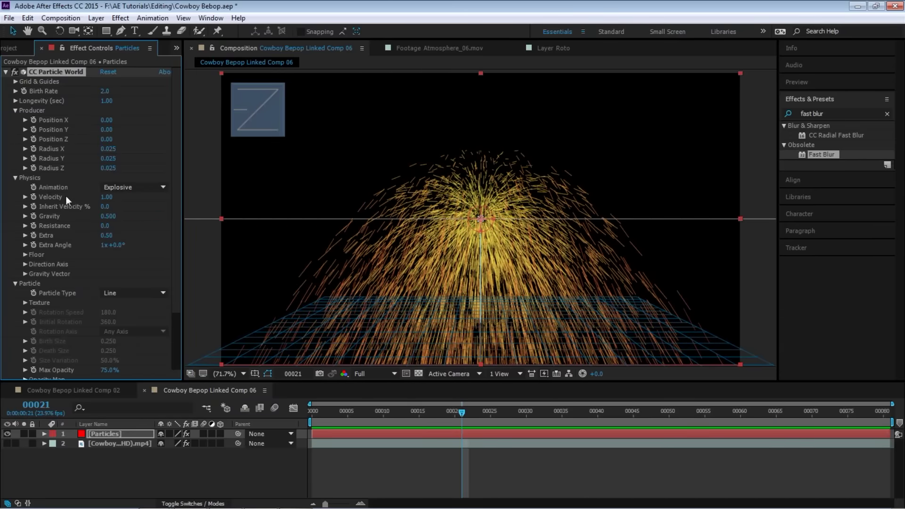
{"action": "left_click_drag", "start_coordinate": [358, 414], "coordinate": [331, 421]}
Step: Set particle Velocity to 0 and preview the motionless particles
{"action": "key", "text": "space"}
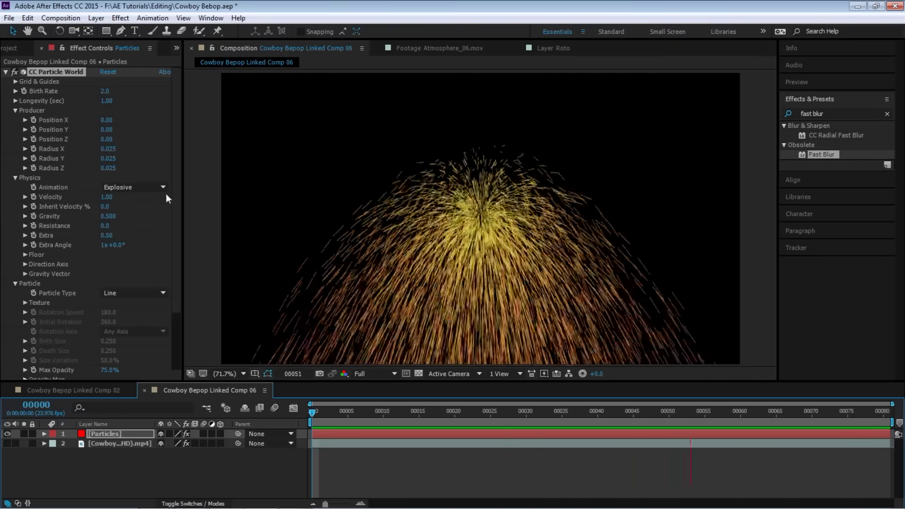
{"action": "key", "text": "space"}
{"action": "left_click", "coordinate": [107, 198]}
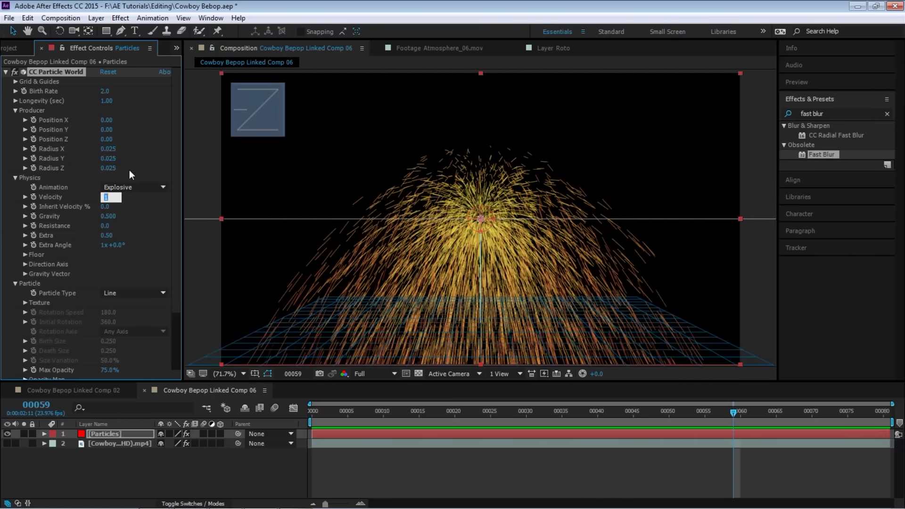
{"action": "type", "text": "0"}
{"action": "key", "text": "Return"}
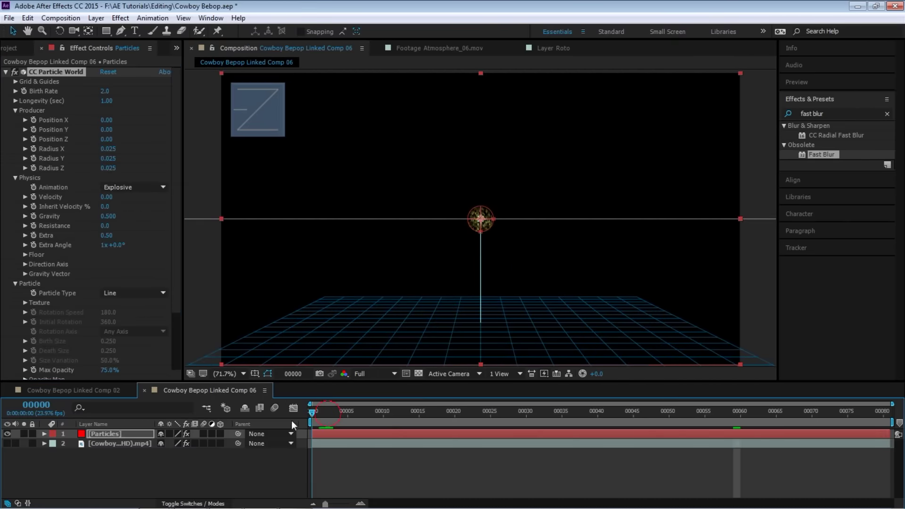
{"action": "key", "text": "space"}
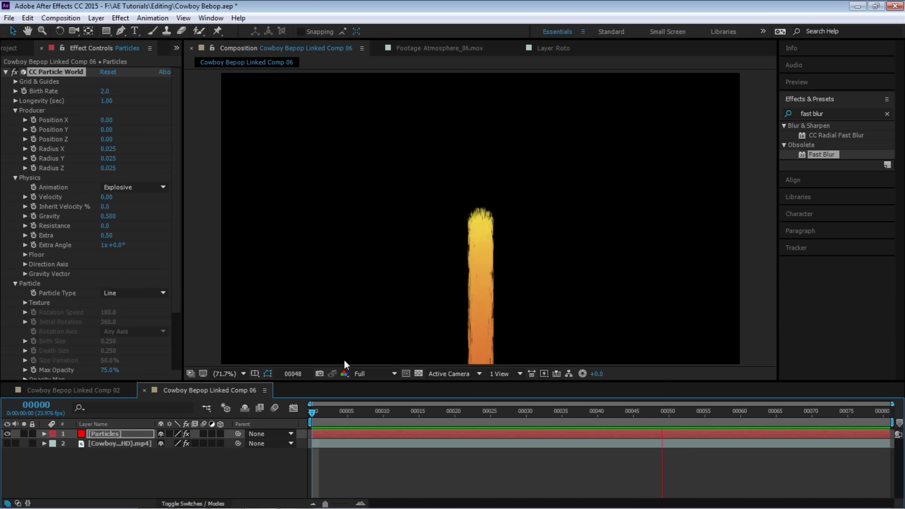
{"action": "key", "text": "space"}
Step: Set Velocity to 10 and preview the faster explosion from the first frame
{"action": "left_click", "coordinate": [108, 197]}
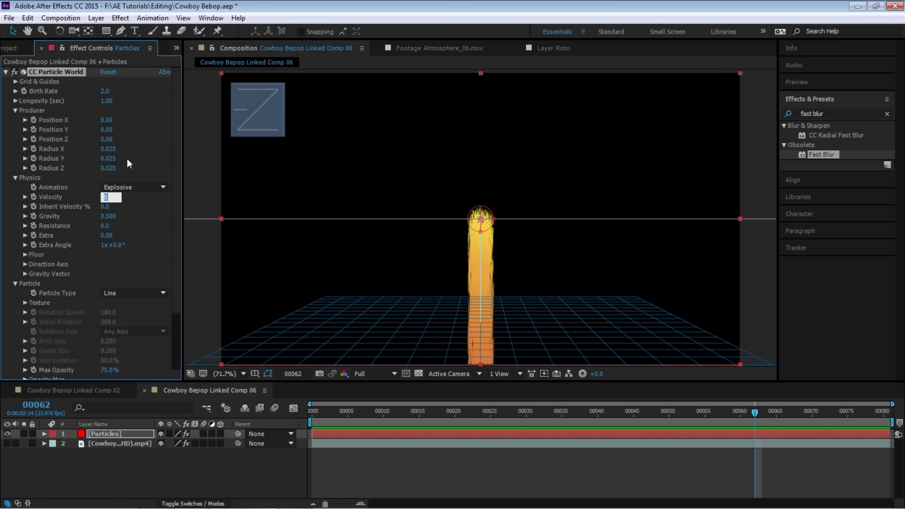
{"action": "type", "text": "10"}
{"action": "key", "text": "Return"}
{"action": "left_click", "coordinate": [312, 412]}
{"action": "key", "text": "space"}
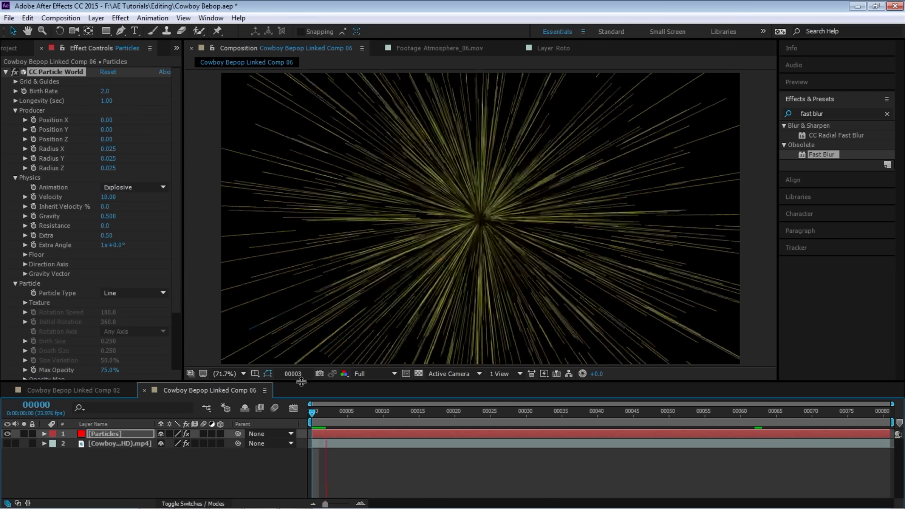
{"action": "key", "text": "space"}
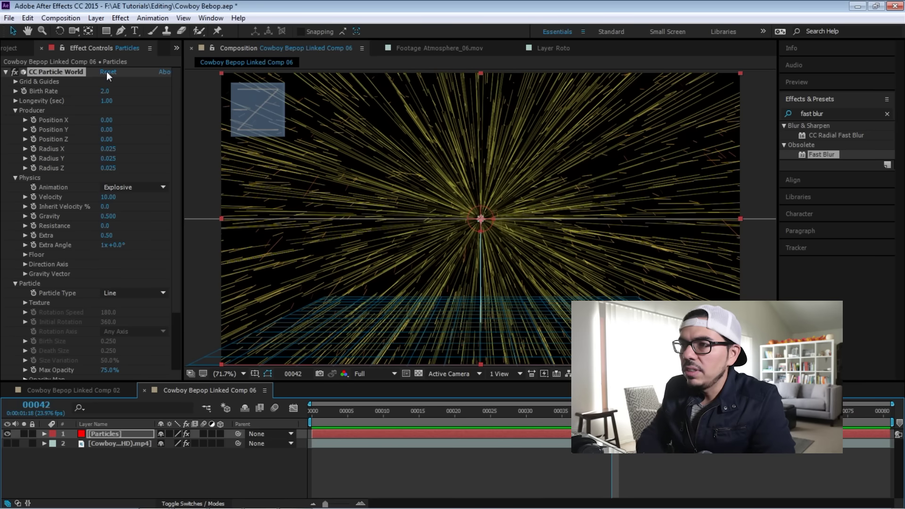
Step: Reset CC Particle World to its defaults and preview the fountain
{"action": "left_click", "coordinate": [138, 178]}
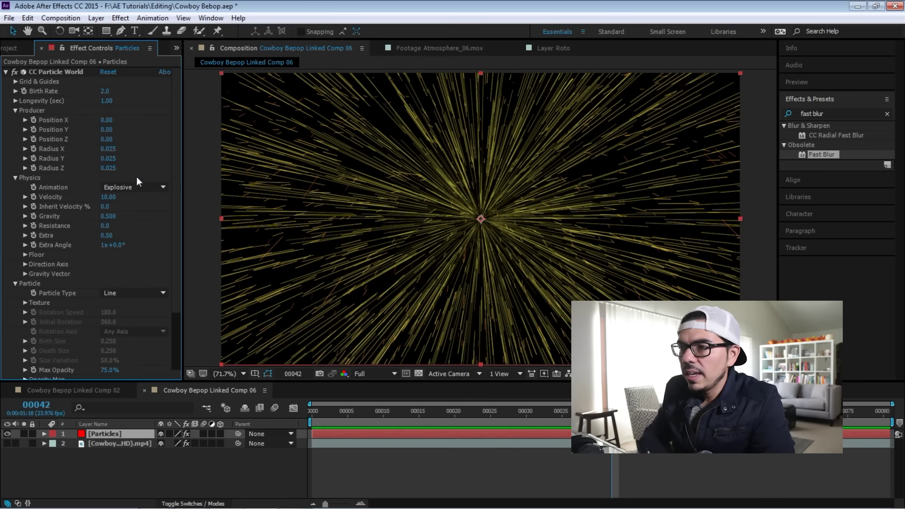
{"action": "left_click", "coordinate": [108, 72]}
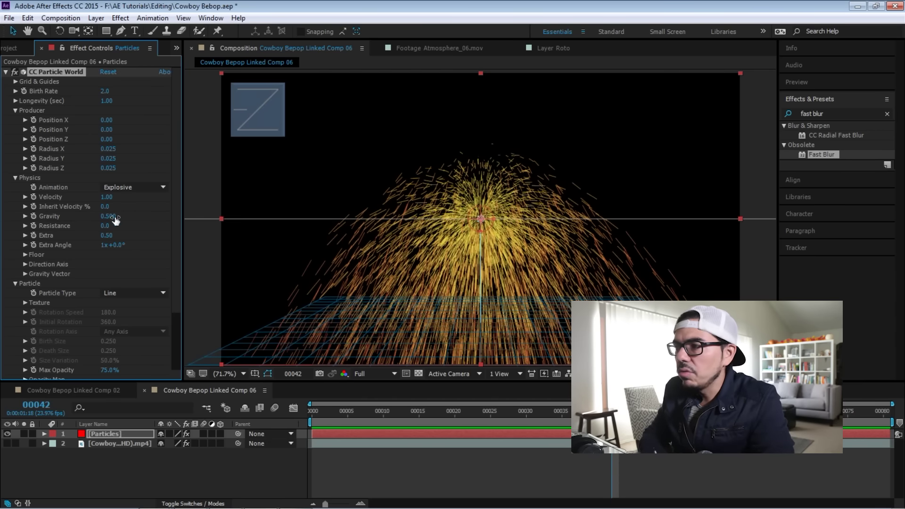
{"action": "key", "text": "space"}
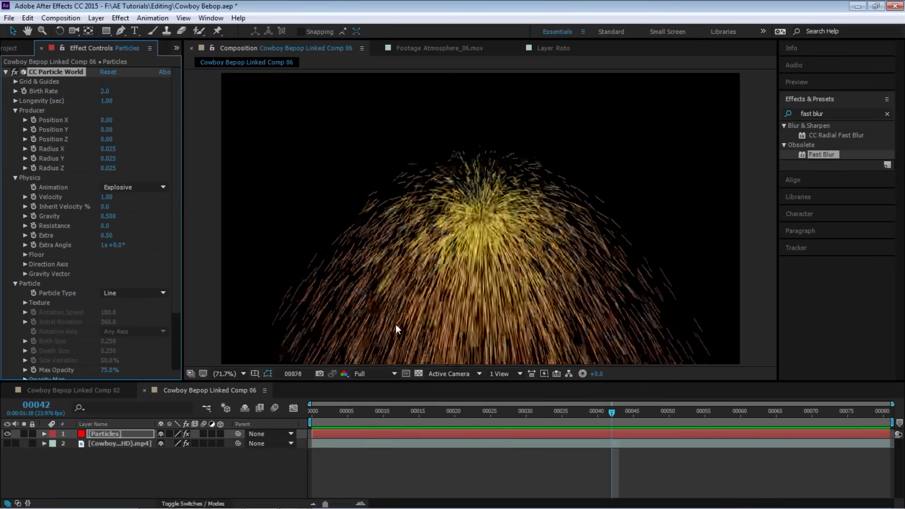
{"action": "key", "text": "space"}
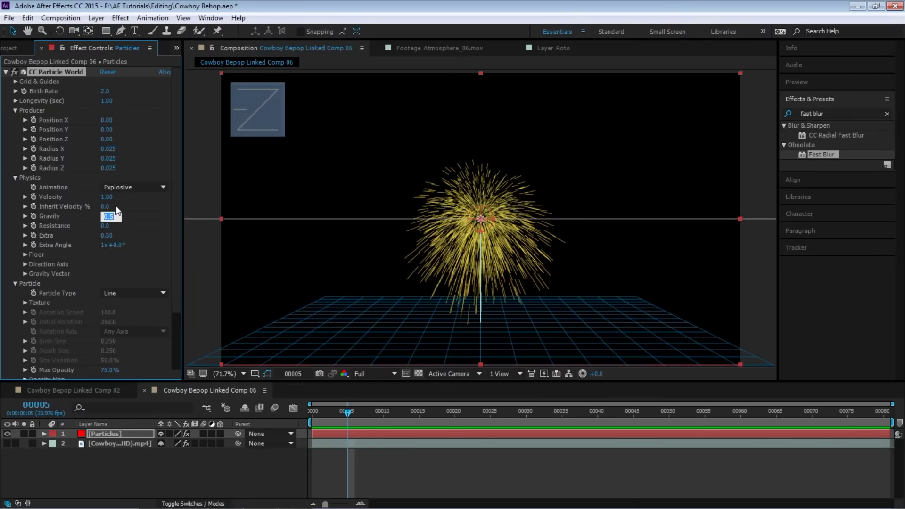
Step: Set Gravity to 10 and preview the result
{"action": "type", "text": "10"}
{"action": "key", "text": "Return"}
{"action": "key", "text": "space"}
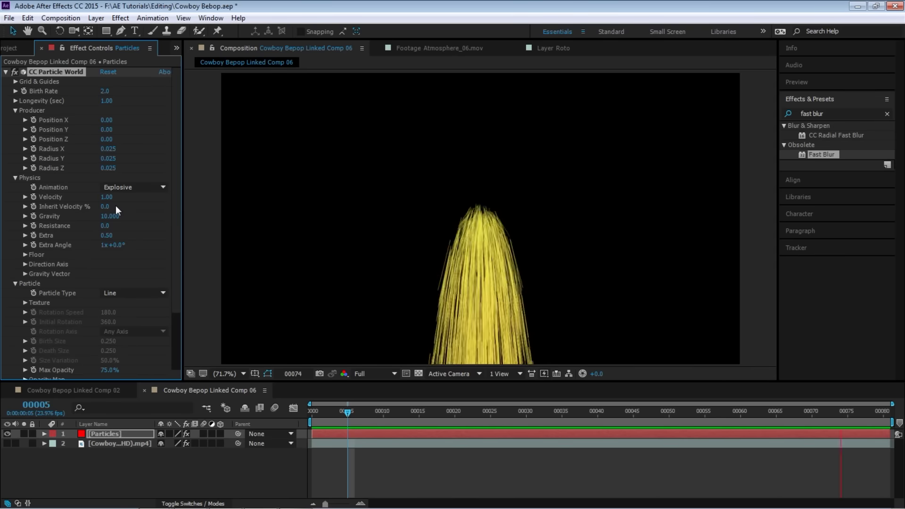
{"action": "key", "text": "space"}
Step: Set Gravity to 0 and preview the weightless radial burst
{"action": "left_click", "coordinate": [113, 215]}
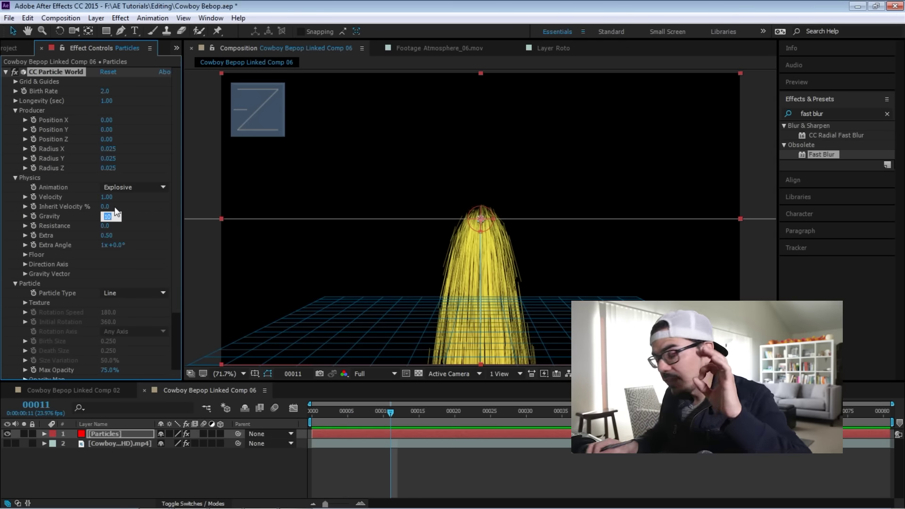
{"action": "type", "text": "0"}
{"action": "key", "text": "Return"}
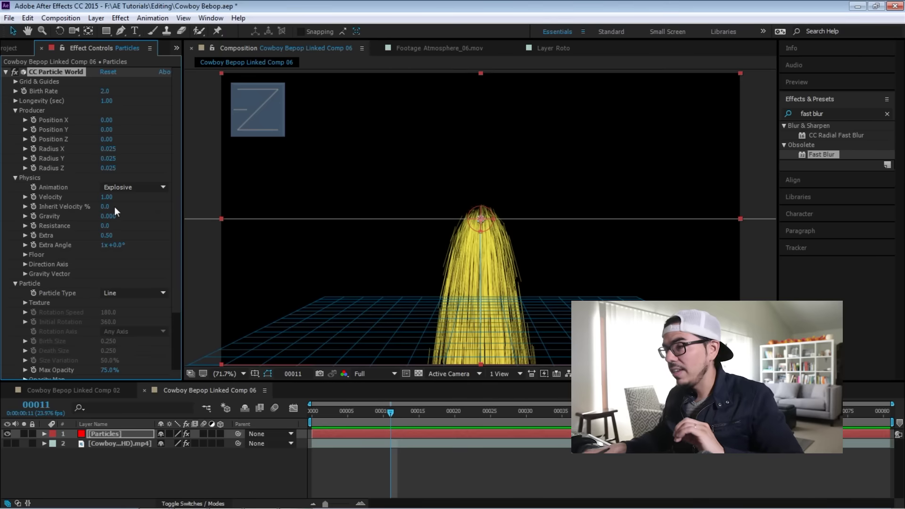
{"action": "key", "text": "space"}
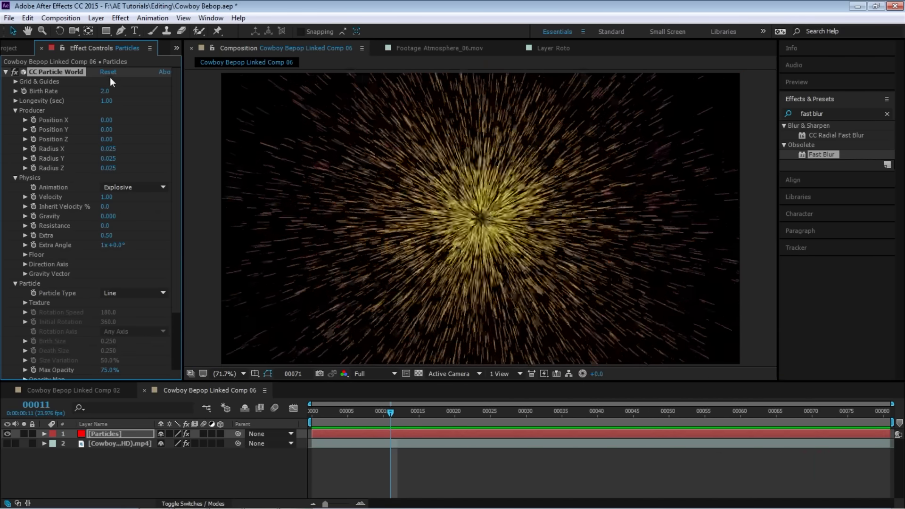
Step: Set Longevity to 7 seconds, Birth Rate to 1.0 and Gravity to 0.5
{"action": "left_click", "coordinate": [109, 102]}
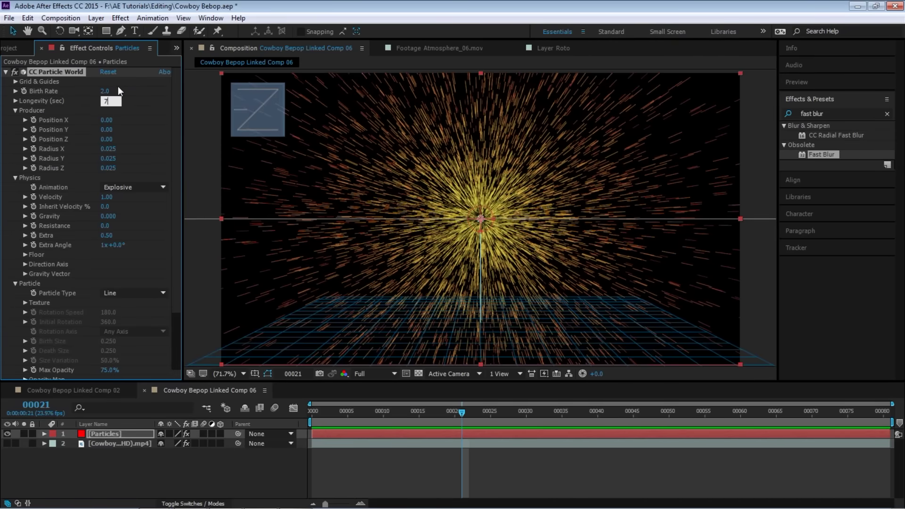
{"action": "key", "text": "Return"}
{"action": "key", "text": "space"}
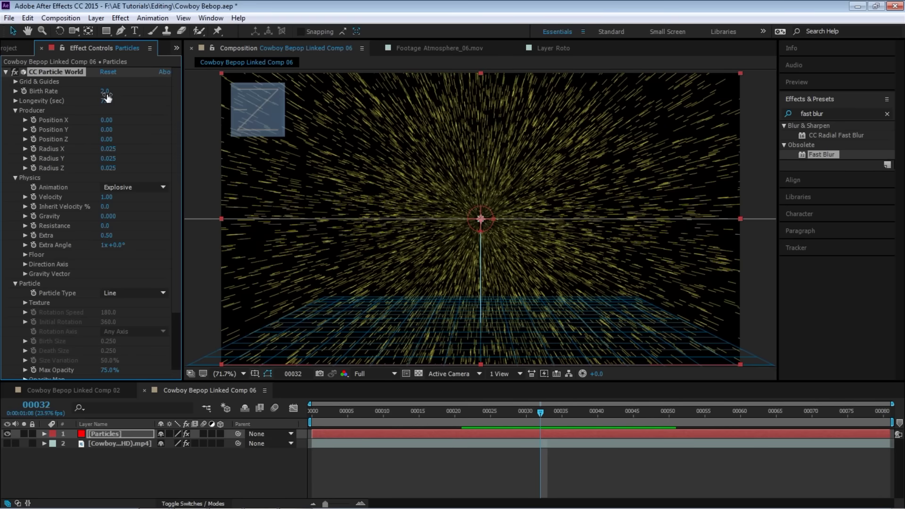
{"action": "left_click", "coordinate": [106, 92]}
{"action": "type", "text": "0.5"}
{"action": "key", "text": "Return"}
{"action": "key", "text": "space"}
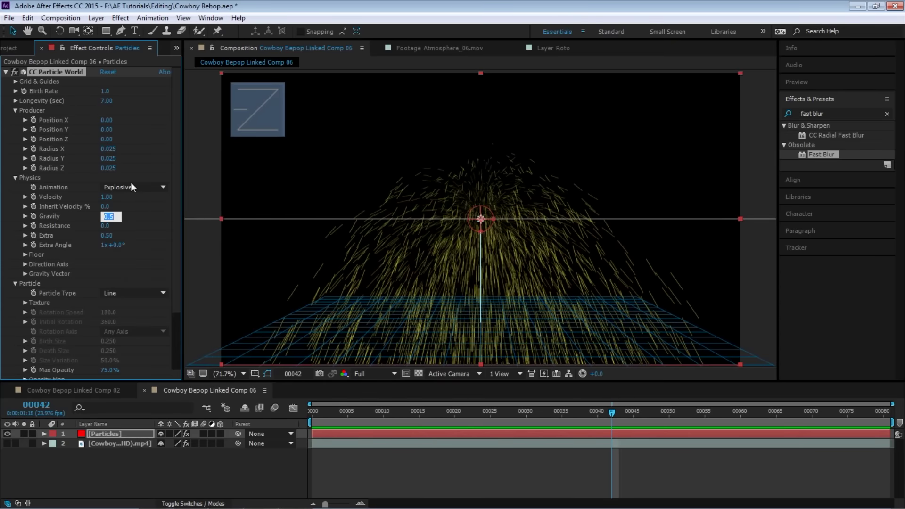
Step: Set Gravity to -1, preview the upward drift, then set Resistance to 50
{"action": "type", "text": "-1"}
{"action": "key", "text": "Return"}
{"action": "key", "text": "space"}
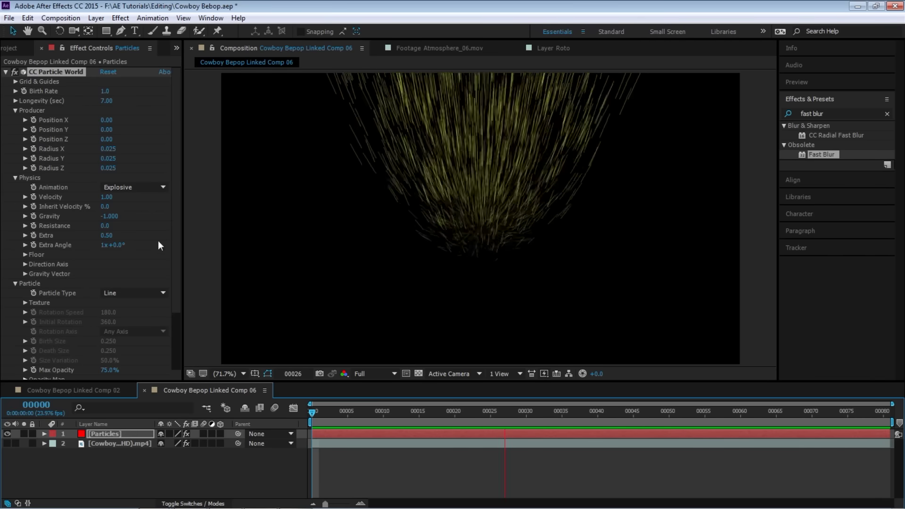
{"action": "key", "text": "space"}
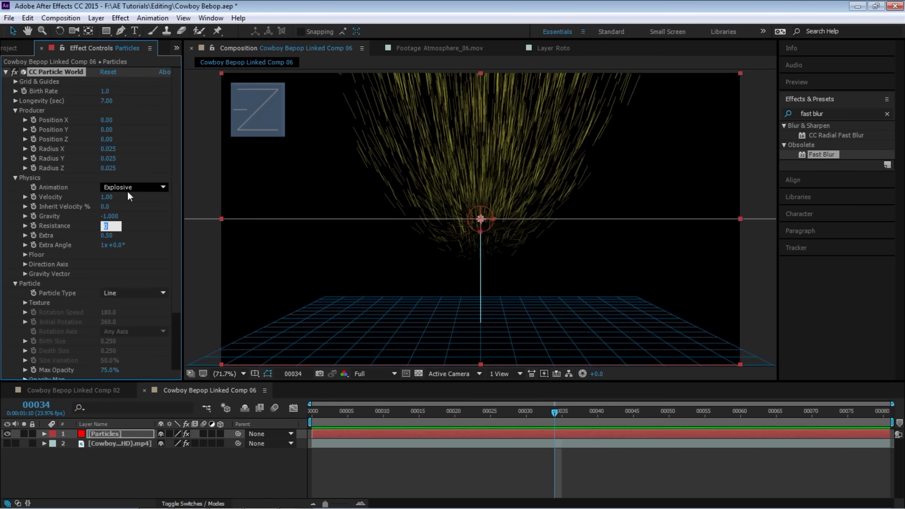
{"action": "key", "text": "Return"}
Step: Set the Producer Radius X, Y and Z to 0.5 each
{"action": "key", "text": "space"}
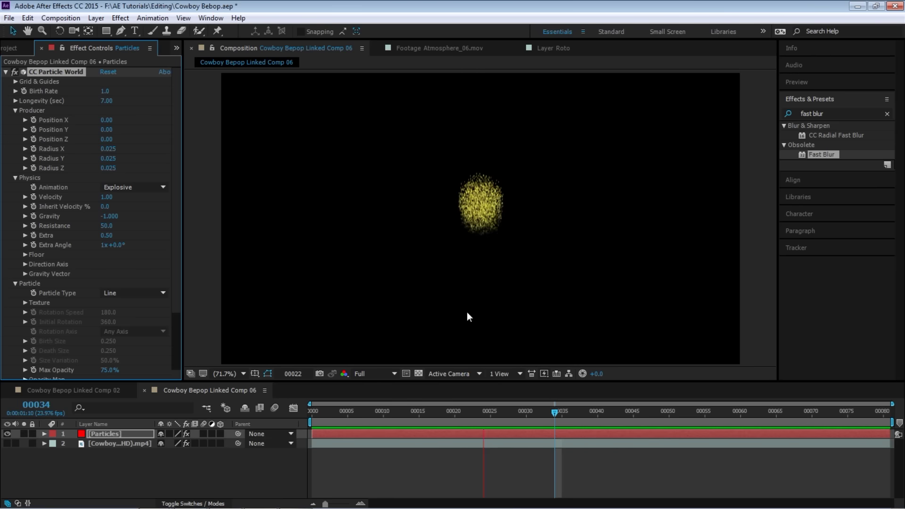
{"action": "key", "text": "space"}
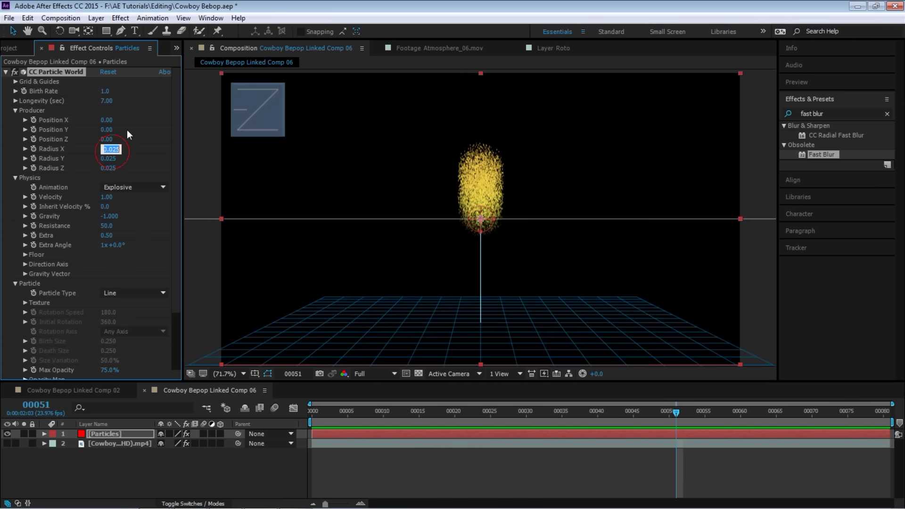
{"action": "type", "text": "0.5"}
{"action": "key", "text": "Tab"}
{"action": "type", "text": "0.5"}
{"action": "key", "text": "Tab"}
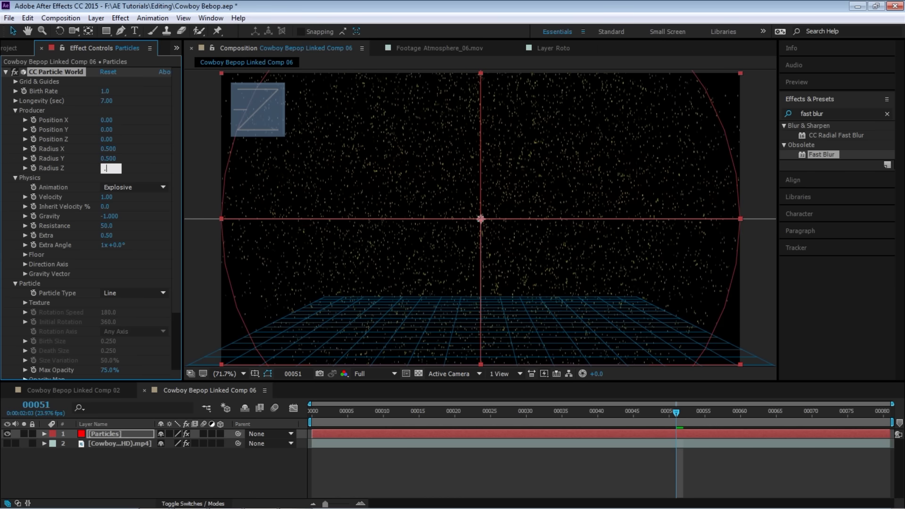
{"action": "type", "text": "0.5"}
{"action": "key", "text": "Return"}
{"action": "left_click", "coordinate": [334, 414]}
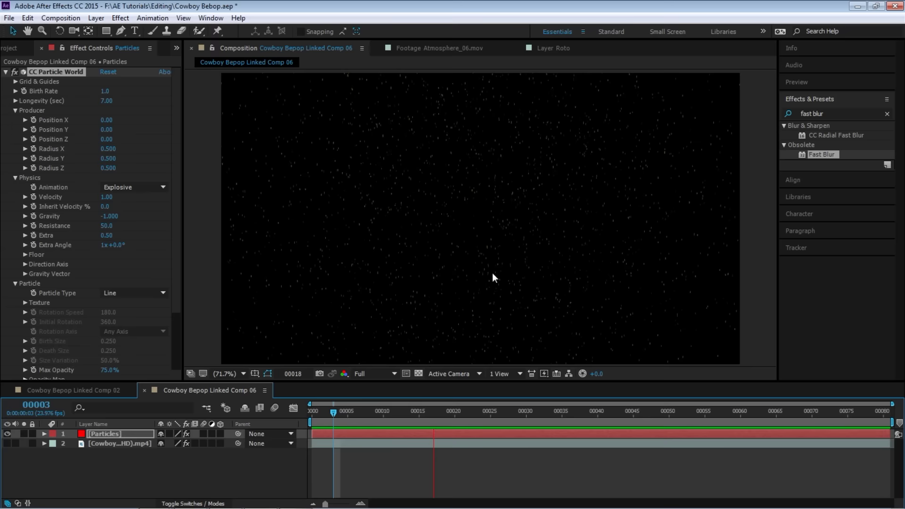
Step: Preview Resistance at 1, then set Resistance back to 50
{"action": "left_click", "coordinate": [131, 204]}
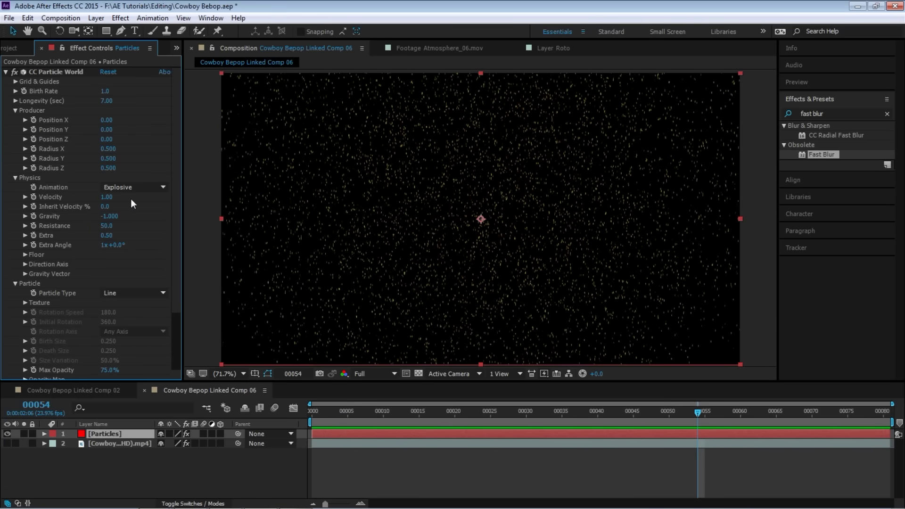
{"action": "type", "text": "1"}
{"action": "key", "text": "Return"}
{"action": "key", "text": "space"}
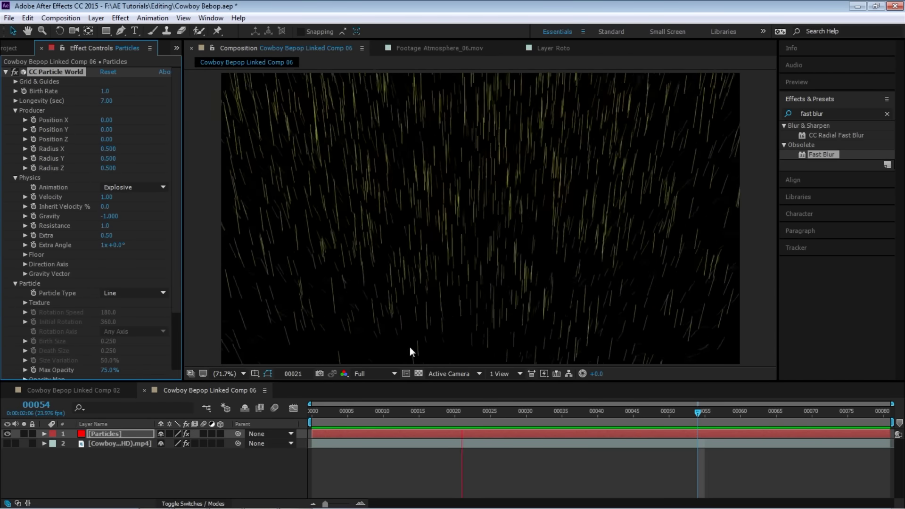
{"action": "left_click", "coordinate": [126, 225]}
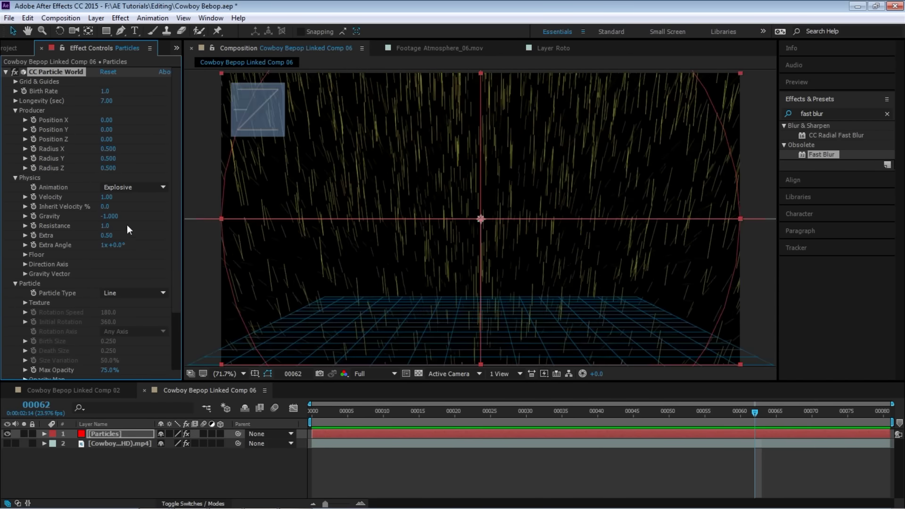
{"action": "type", "text": "50"}
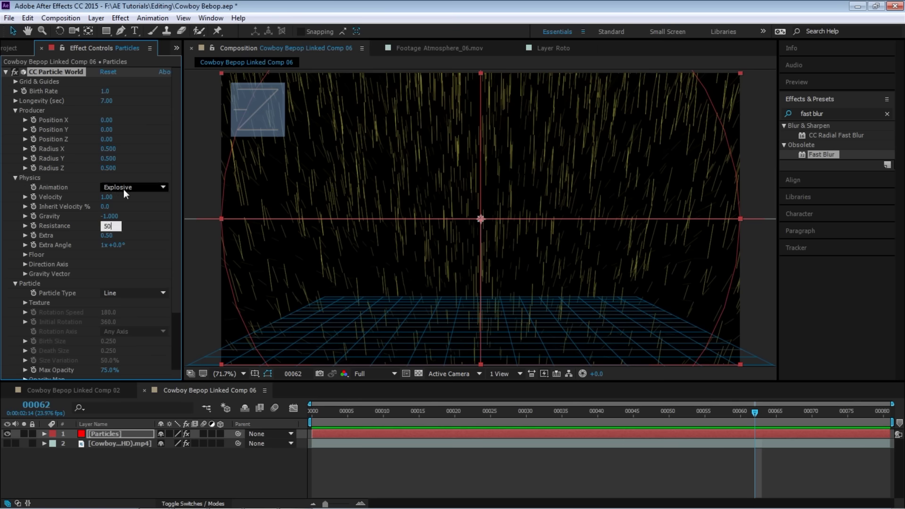
{"action": "key", "text": "Return"}
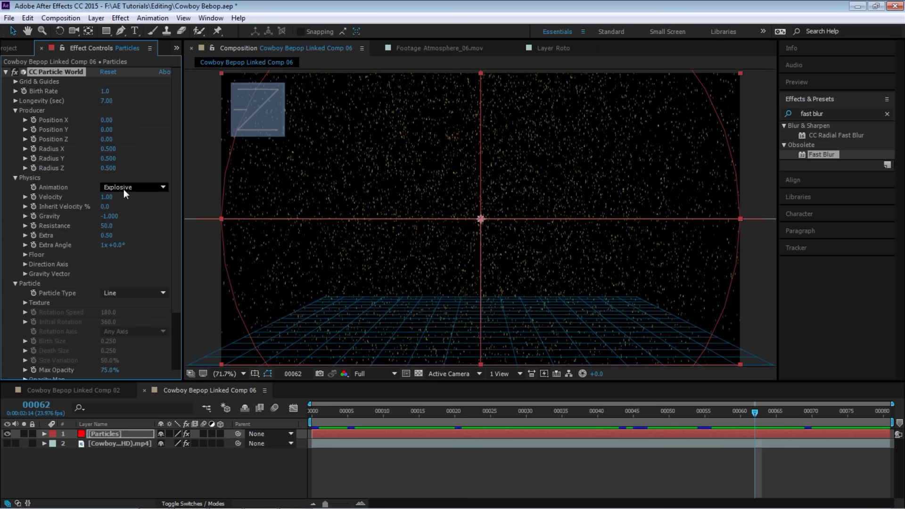
{"action": "left_click", "coordinate": [15, 178]}
Step: Collapse the Producer group, then try and preview Star and Bubble particle types
{"action": "left_click", "coordinate": [16, 111]}
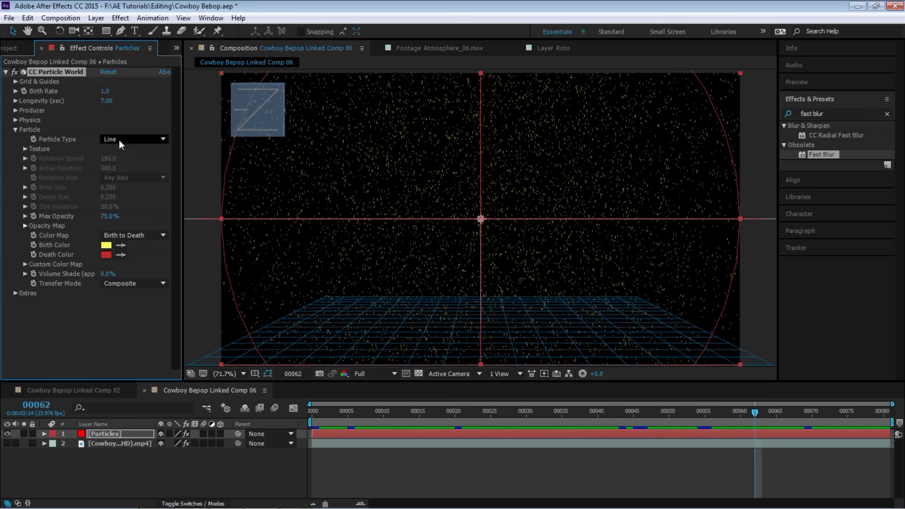
{"action": "left_click", "coordinate": [125, 141]}
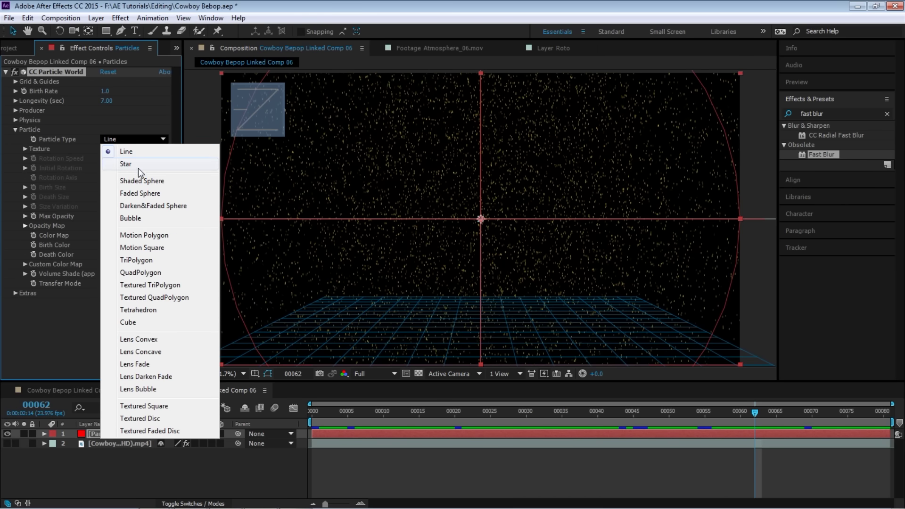
{"action": "left_click", "coordinate": [143, 164]}
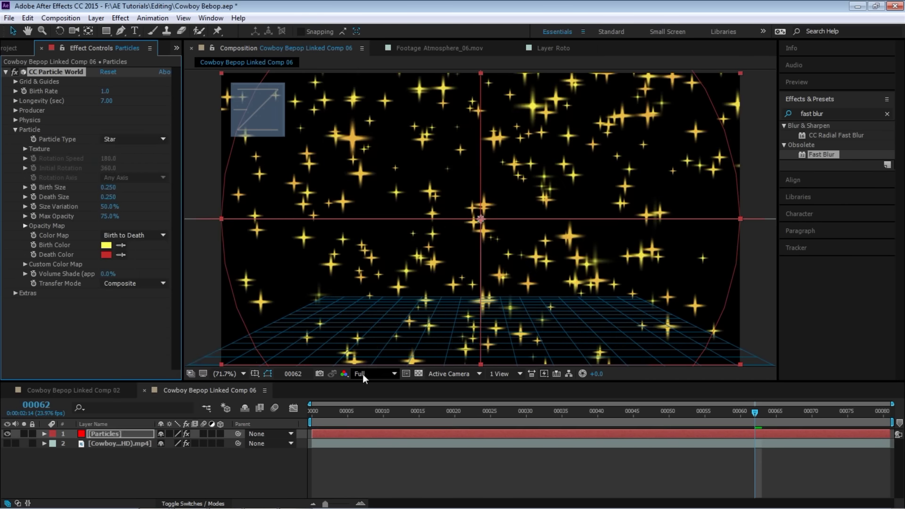
{"action": "key", "text": "space"}
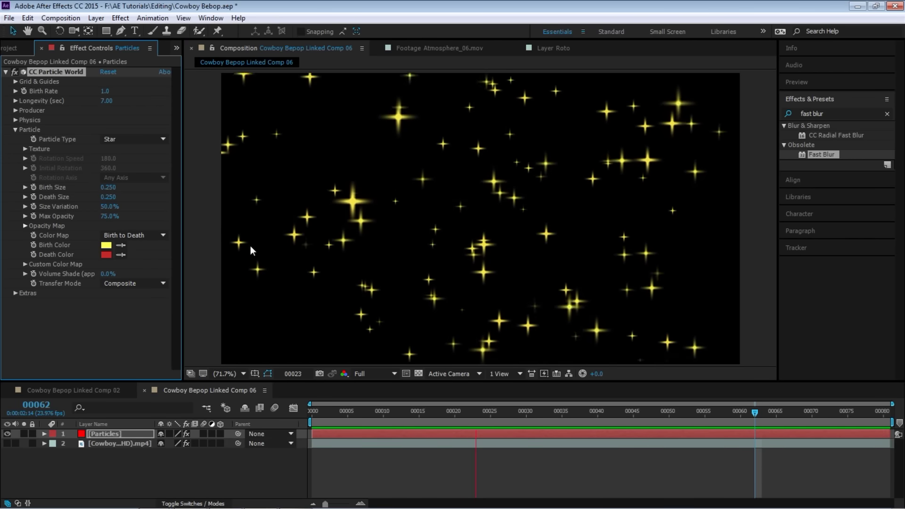
{"action": "left_click", "coordinate": [163, 139]}
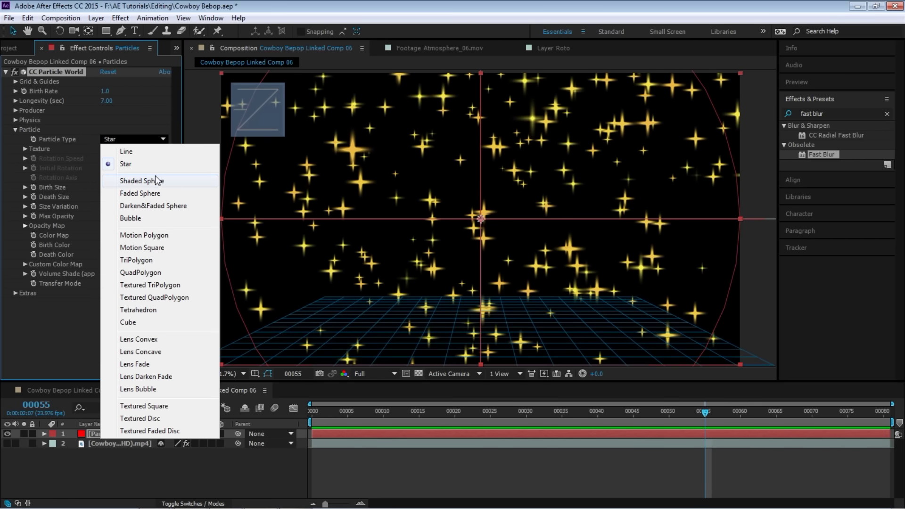
{"action": "left_click", "coordinate": [130, 218]}
{"action": "key", "text": "space"}
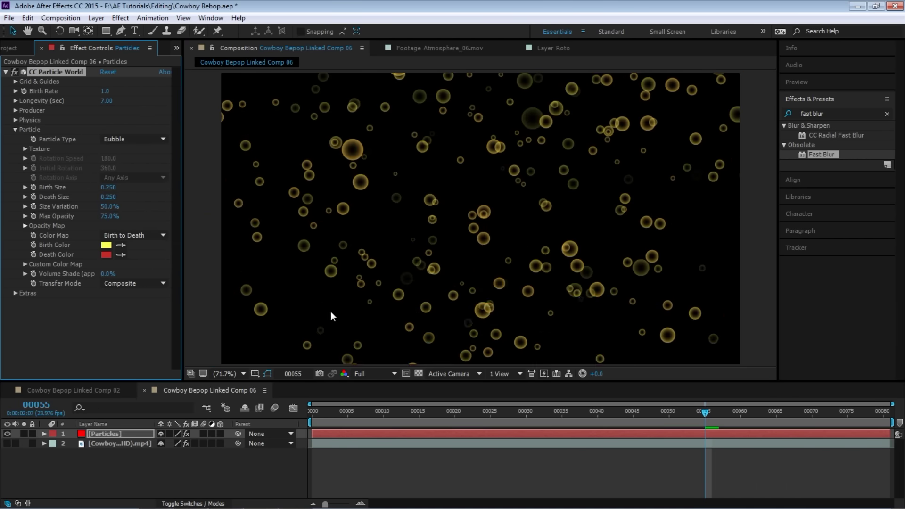
Step: Switch the particle type to TriPolygon and preview the triangles
{"action": "left_click", "coordinate": [163, 139]}
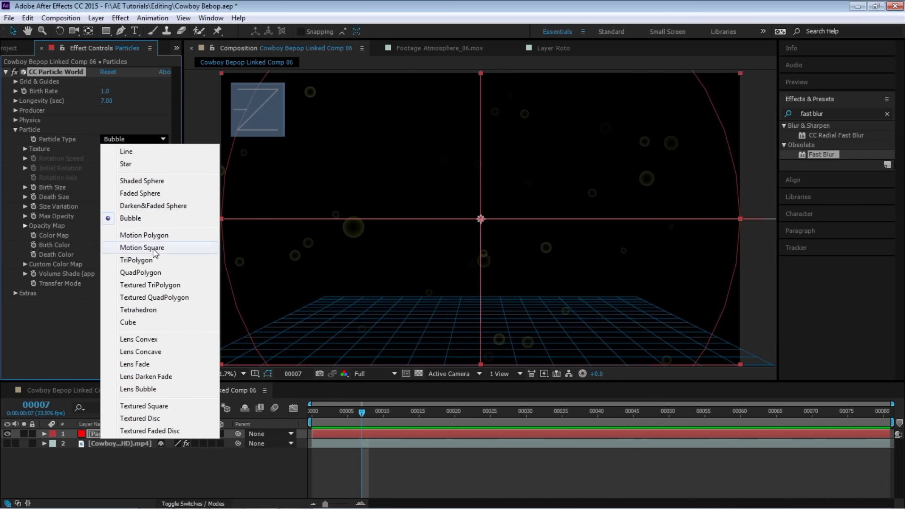
{"action": "left_click", "coordinate": [151, 264]}
{"action": "key", "text": "space"}
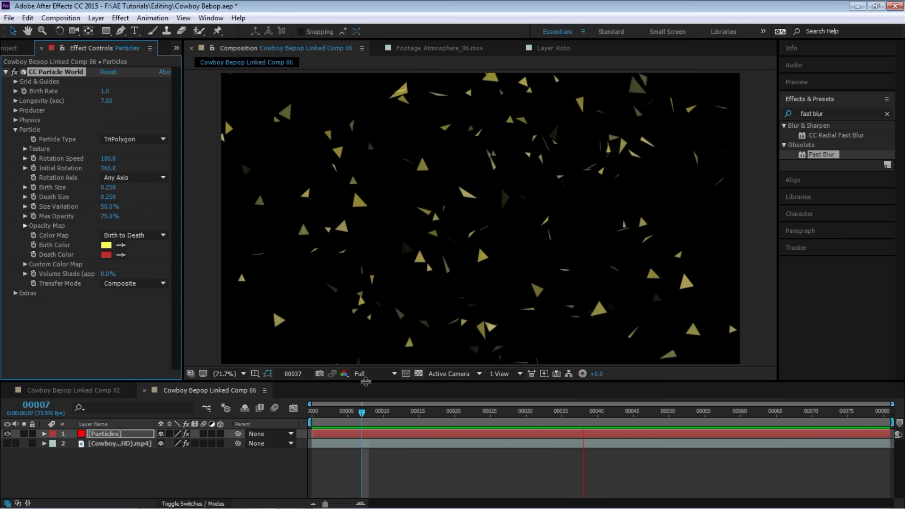
{"action": "key", "text": "space"}
{"action": "left_click", "coordinate": [144, 139]}
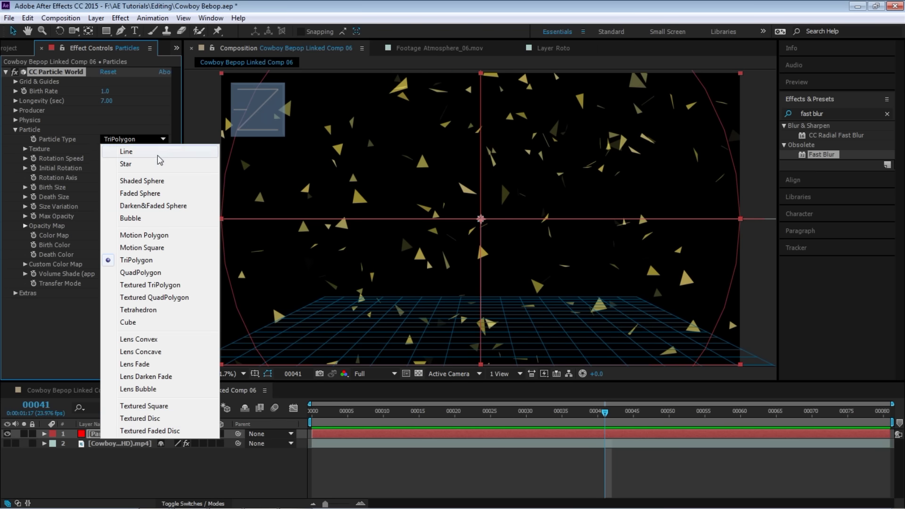
{"action": "left_click", "coordinate": [142, 260]}
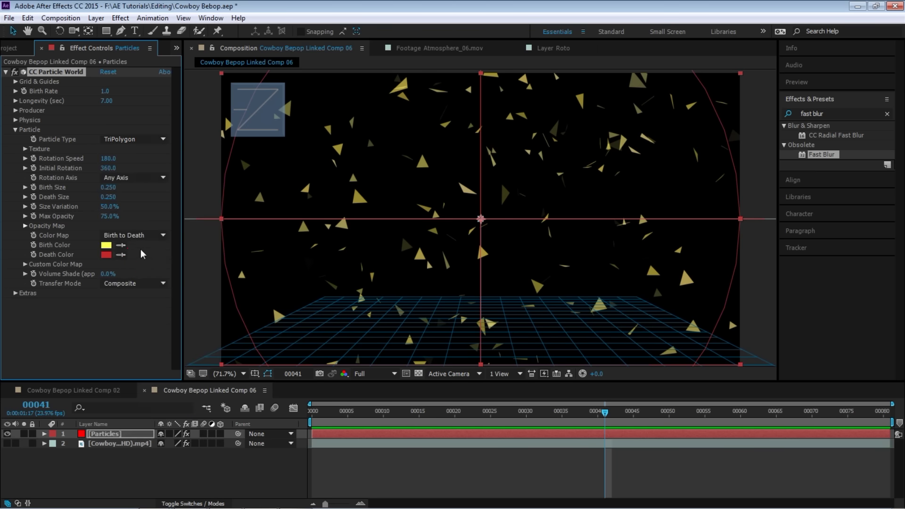
Step: Try Lens Convex as the particle type and preview it
{"action": "left_click", "coordinate": [135, 140]}
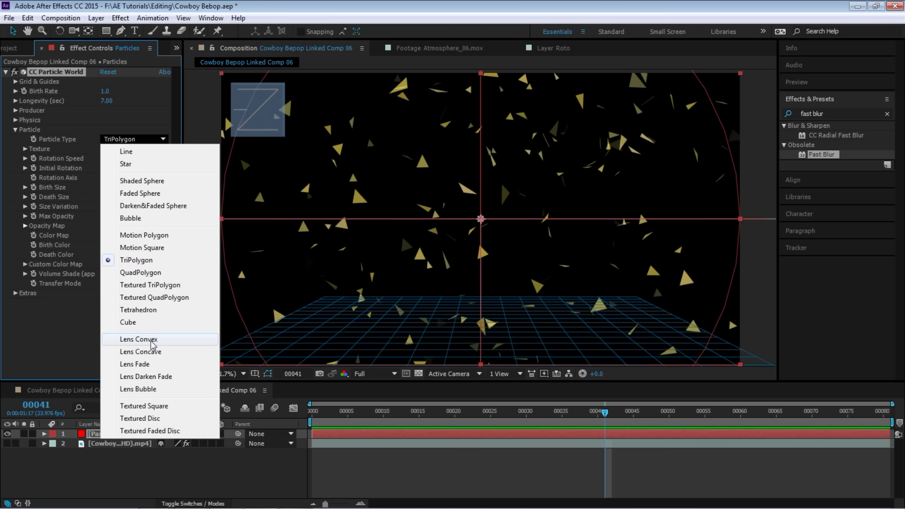
{"action": "left_click", "coordinate": [150, 340]}
{"action": "key", "text": "space"}
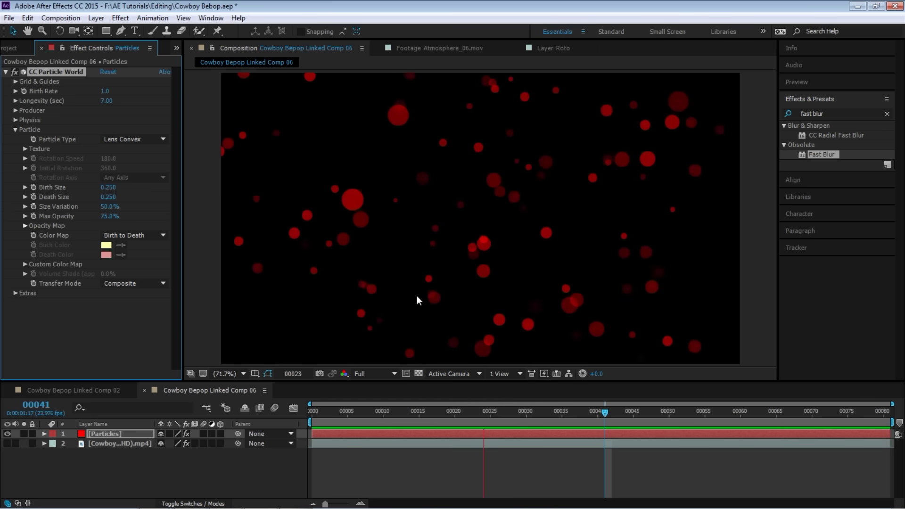
{"action": "left_click", "coordinate": [132, 139]}
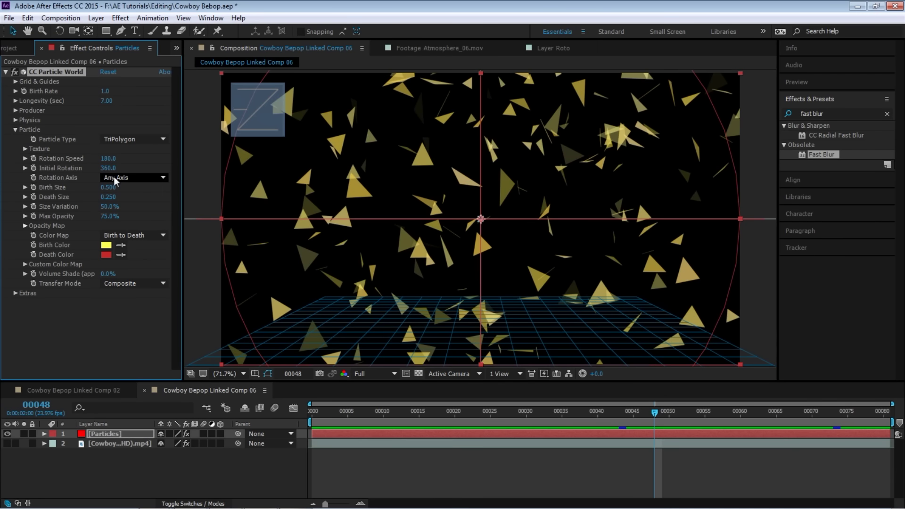
Step: Set Birth Size 0.5, Death Size 0 and Longevity 2 seconds, then preview from the start
{"action": "key", "text": "Tab"}
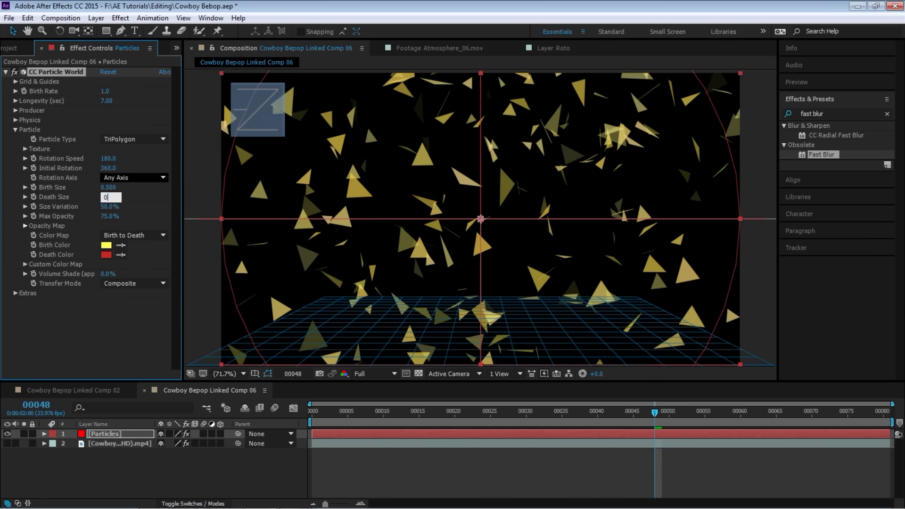
{"action": "key", "text": "Return"}
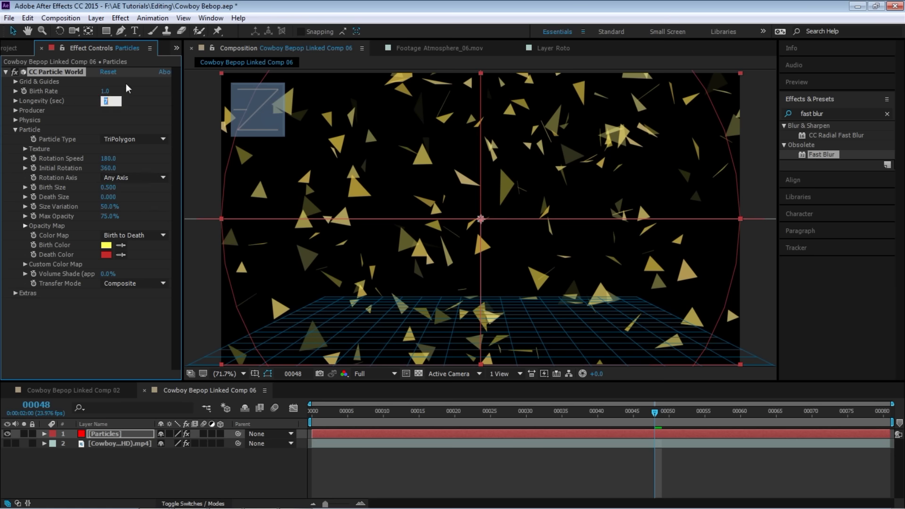
{"action": "key", "text": "Return"}
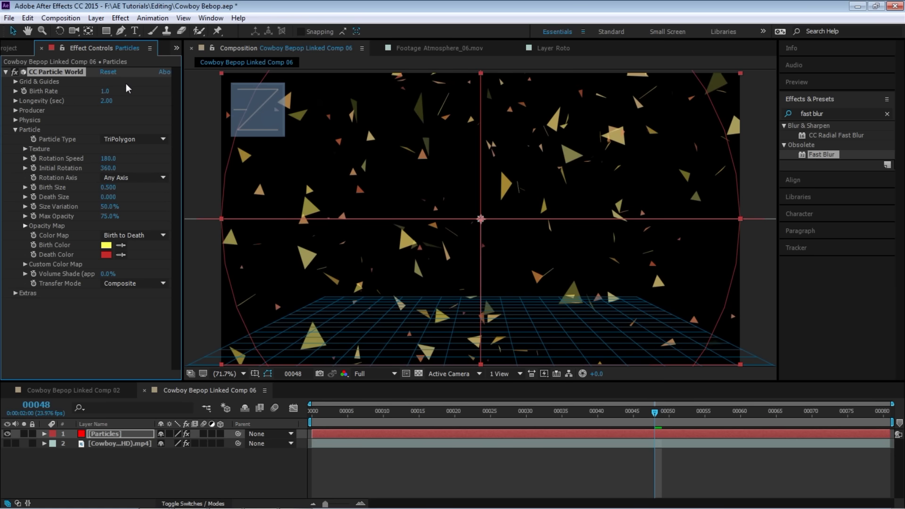
{"action": "left_click", "coordinate": [318, 412]}
{"action": "key", "text": "space"}
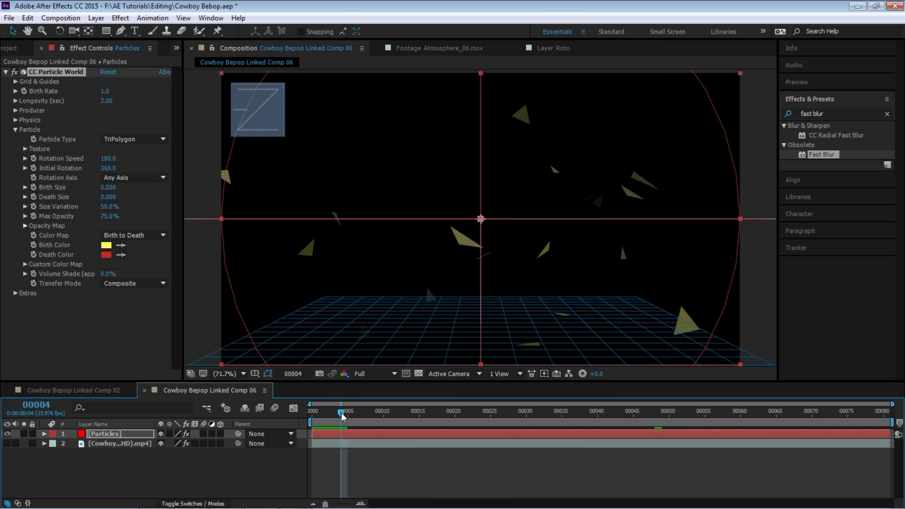
{"action": "mouse_move", "coordinate": [341, 421]}
{"action": "left_mouse_down"}
{"action": "mouse_move", "coordinate": [445, 421]}
{"action": "mouse_move", "coordinate": [325, 413]}
{"action": "left_mouse_up"}
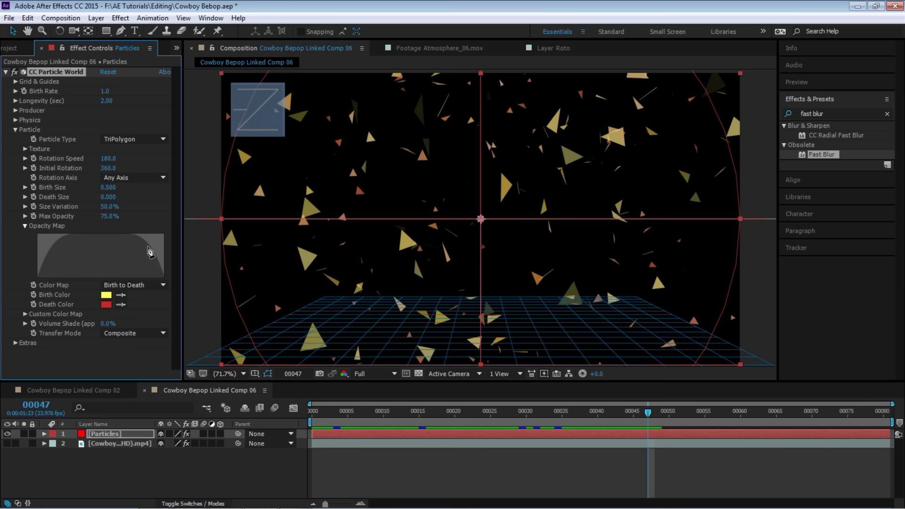
Step: Redraw the Opacity Map curve so triangles fade in and out, then preview the fade
{"action": "left_click", "coordinate": [334, 414]}
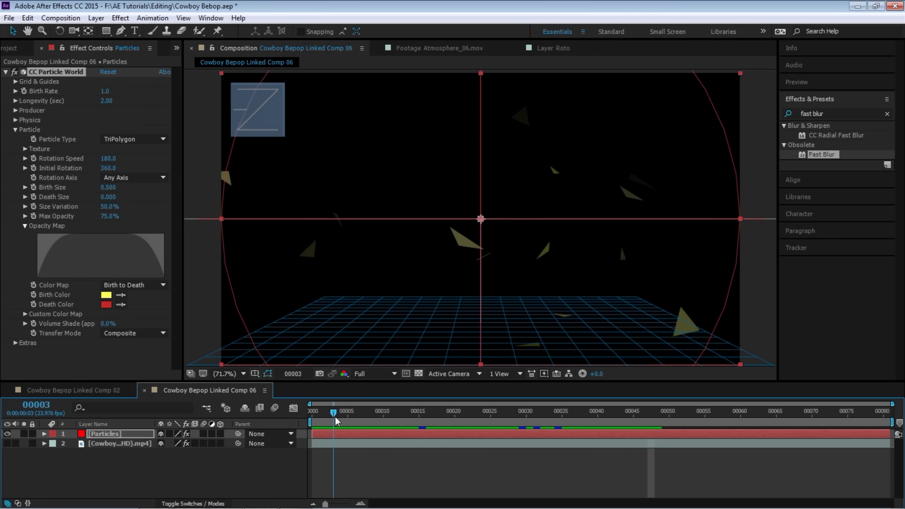
{"action": "key", "text": "space"}
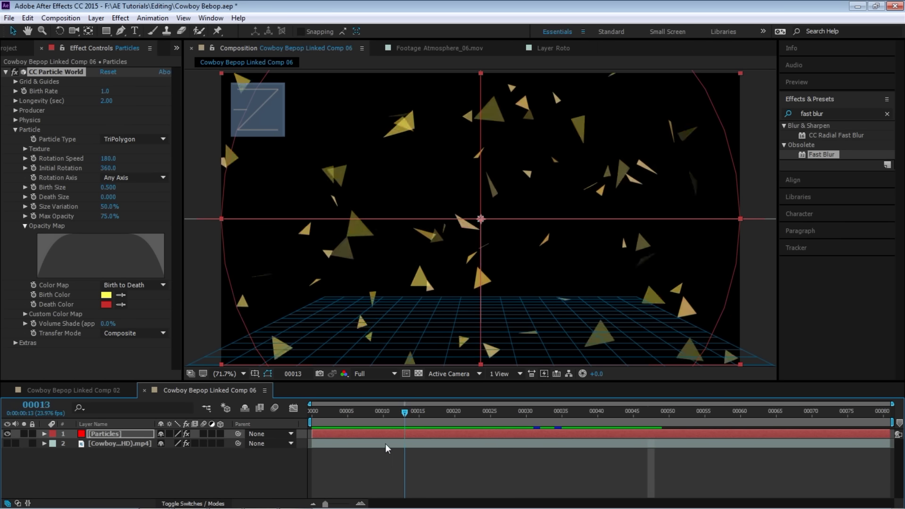
{"action": "key", "text": "space"}
{"action": "left_click_drag", "start_coordinate": [80, 242], "coordinate": [43, 241]}
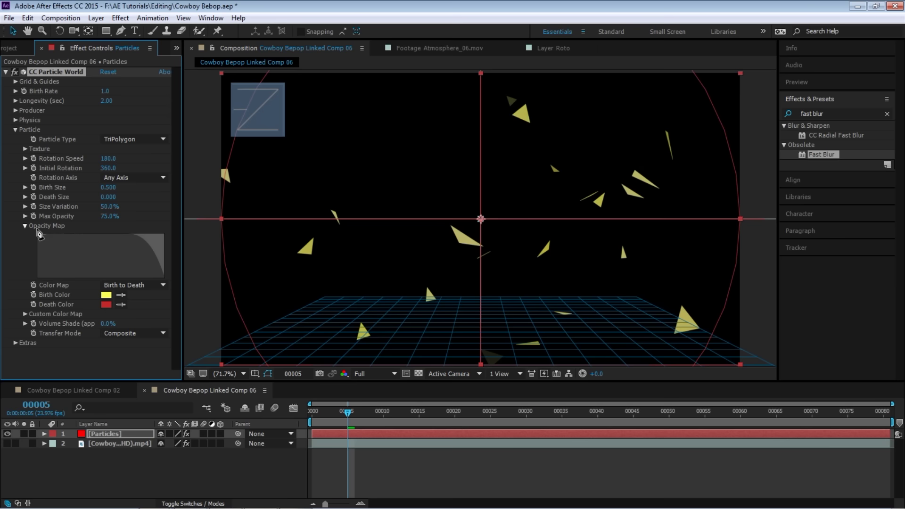
{"action": "left_click_drag", "start_coordinate": [348, 414], "coordinate": [470, 432]}
{"action": "key", "text": "space"}
{"action": "key", "text": "space"}
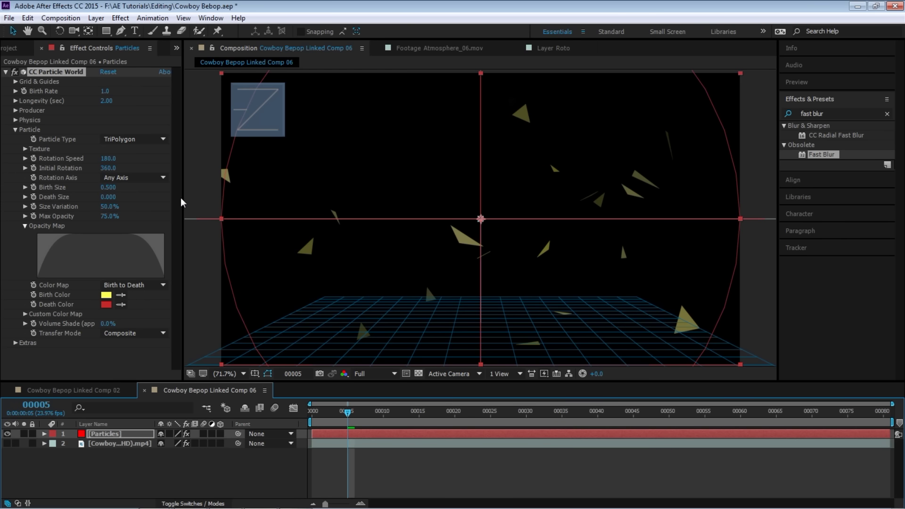
{"action": "left_click_drag", "start_coordinate": [332, 419], "coordinate": [547, 398]}
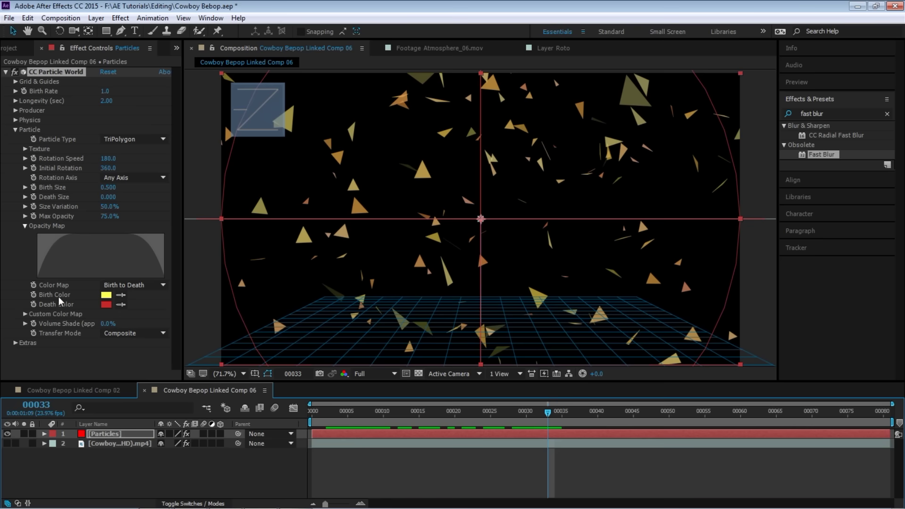
Step: Shift the birth colour toward magenta and set a near-white death colour, then scrub to check
{"action": "left_click", "coordinate": [106, 296]}
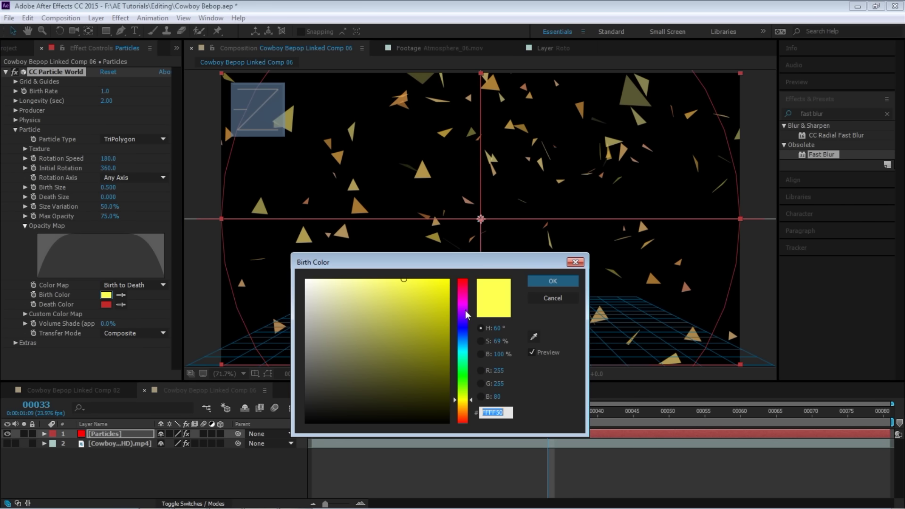
{"action": "left_click", "coordinate": [466, 315]}
{"action": "left_click", "coordinate": [553, 281]}
{"action": "left_click", "coordinate": [113, 307]}
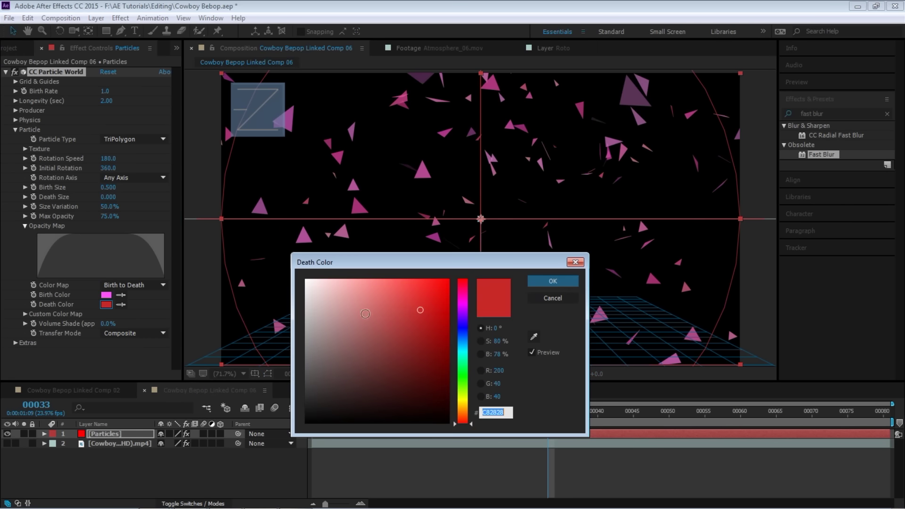
{"action": "left_click", "coordinate": [364, 316]}
{"action": "left_click", "coordinate": [314, 288]}
{"action": "left_click", "coordinate": [547, 281]}
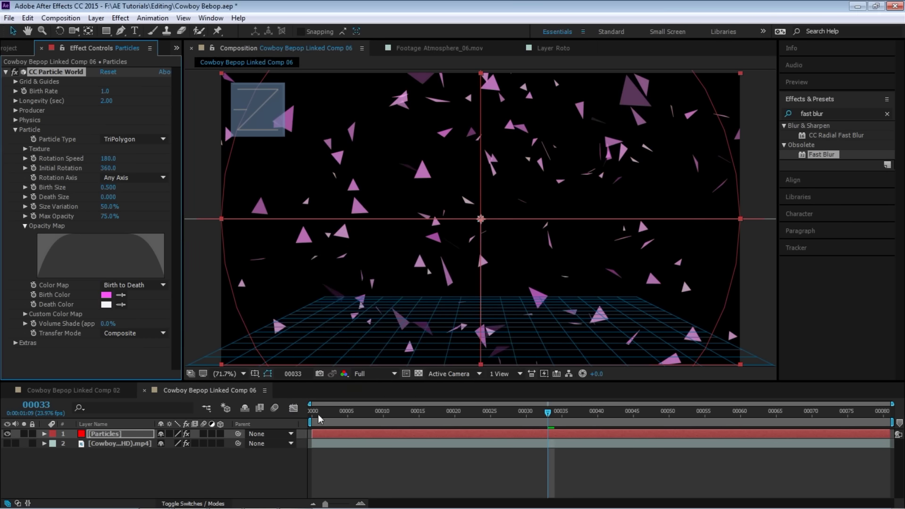
{"action": "left_click_drag", "start_coordinate": [319, 419], "coordinate": [642, 441]}
Step: Switch the Color Map to Custom and reveal its five colour stops
{"action": "left_click", "coordinate": [174, 235]}
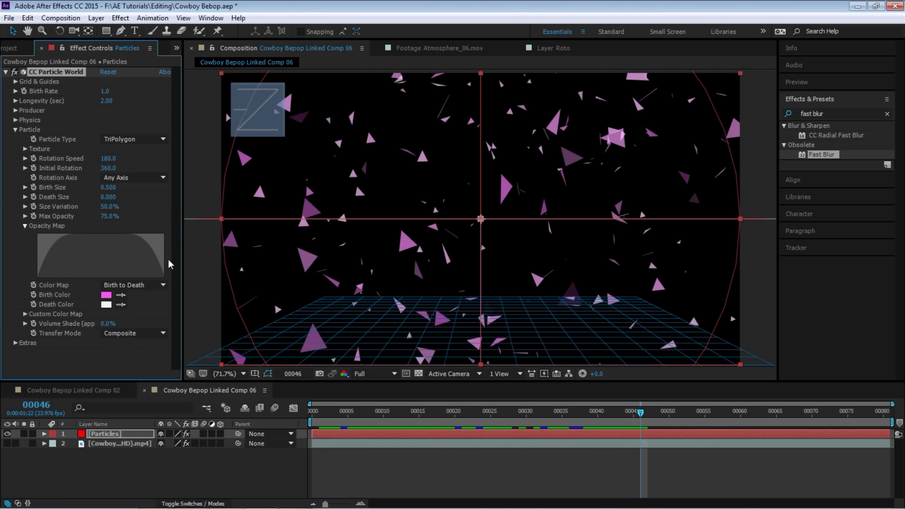
{"action": "left_click", "coordinate": [148, 285]}
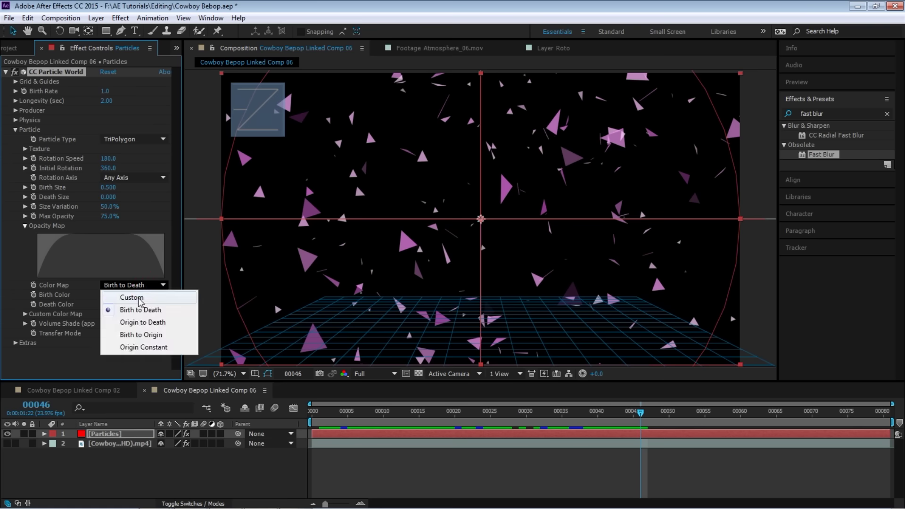
{"action": "left_click", "coordinate": [132, 297]}
{"action": "left_click", "coordinate": [25, 314]}
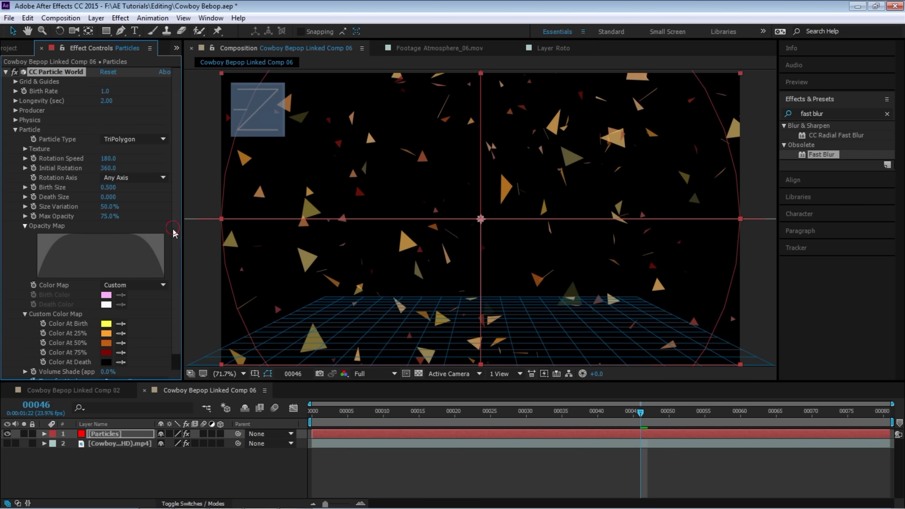
{"action": "scroll", "coordinate": [83, 309], "scroll_direction": "down", "scroll_amount": 2}
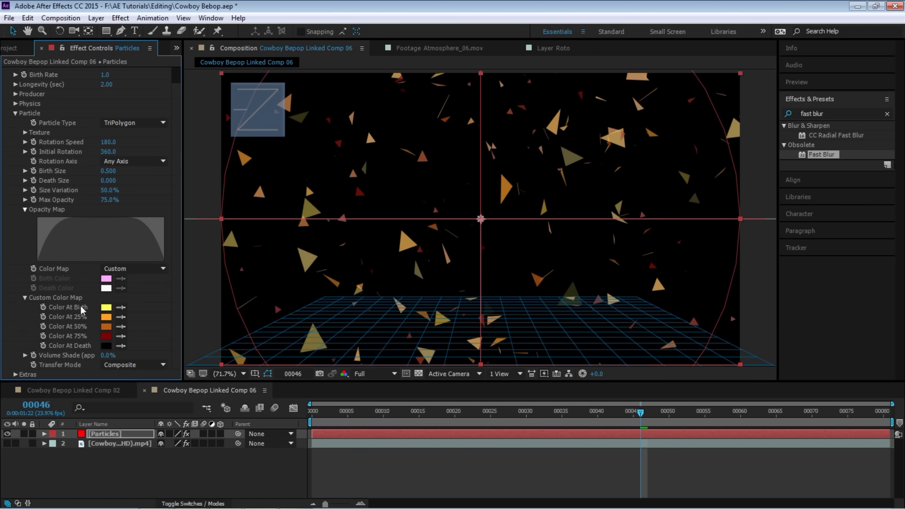
{"action": "left_click", "coordinate": [134, 123]}
Step: Make the particles Lens Convex shapes and preview from the start
{"action": "left_click", "coordinate": [142, 319]}
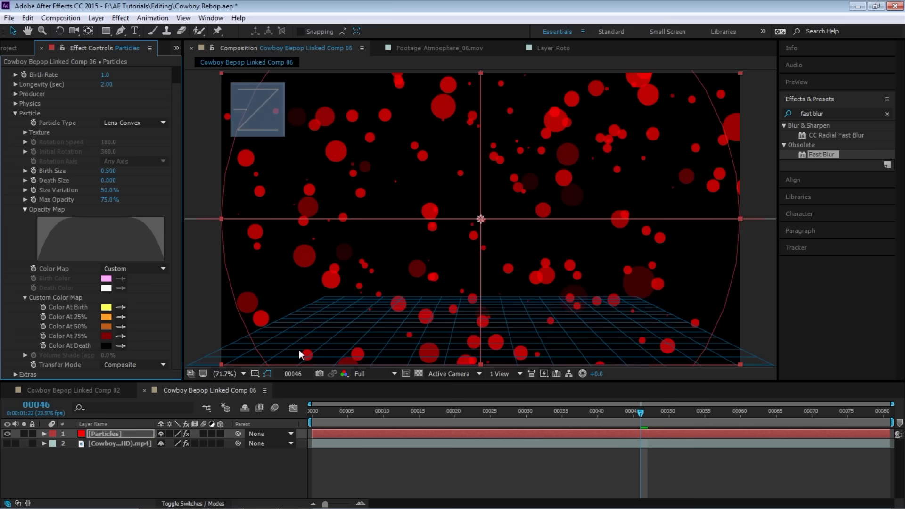
{"action": "key", "text": "Home"}
{"action": "key", "text": "space"}
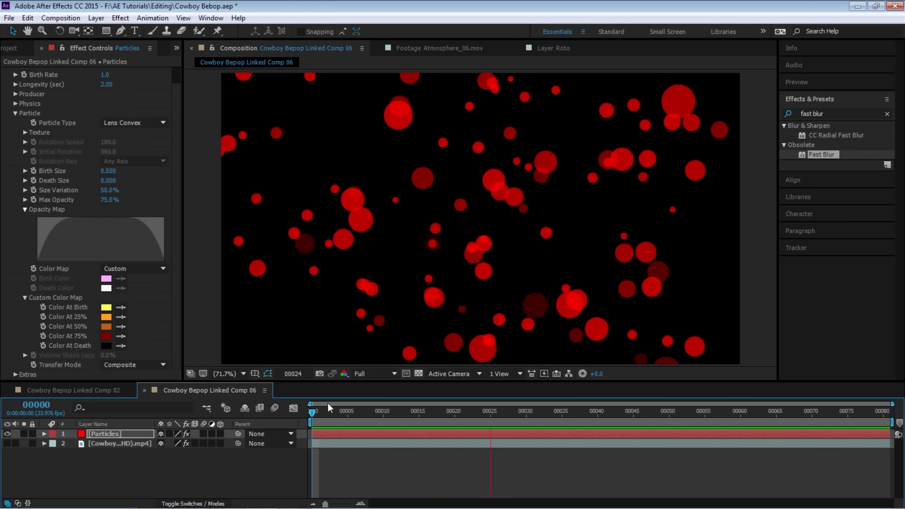
{"action": "key", "text": "space"}
Step: Enter 0.1 for Birth Size and Death Size
{"action": "scroll", "coordinate": [171, 180], "scroll_direction": "up", "scroll_amount": 1}
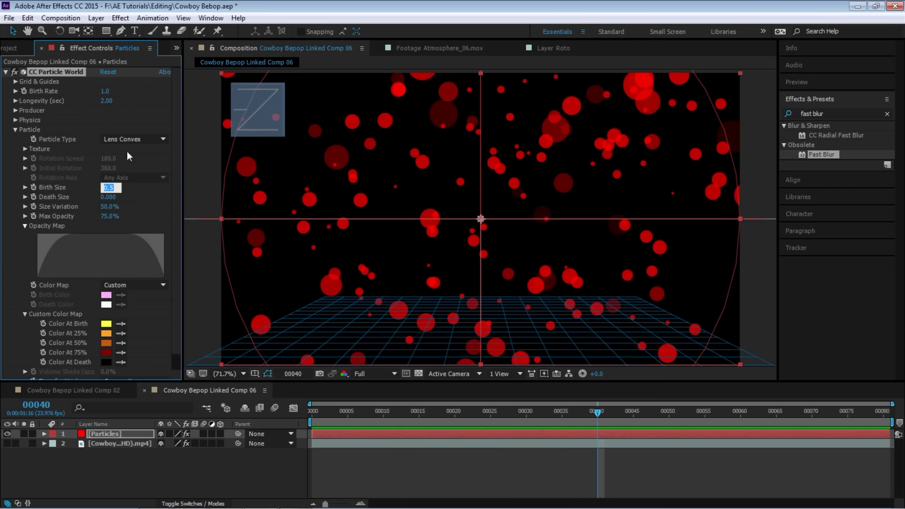
{"action": "type", "text": ".1"}
{"action": "key", "text": "Tab"}
{"action": "type", "text": "."}
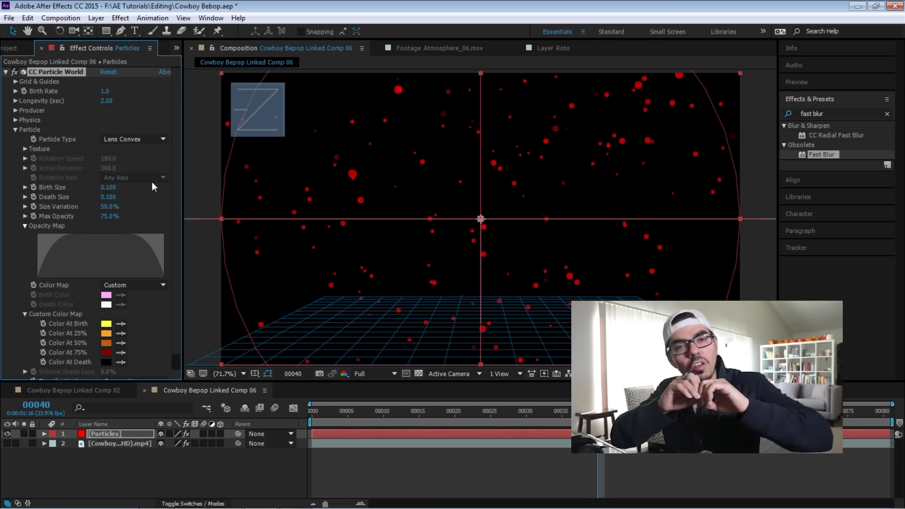
Step: Try Size Variation at 0% and 100%, settling on 75%
{"action": "left_click", "coordinate": [109, 207]}
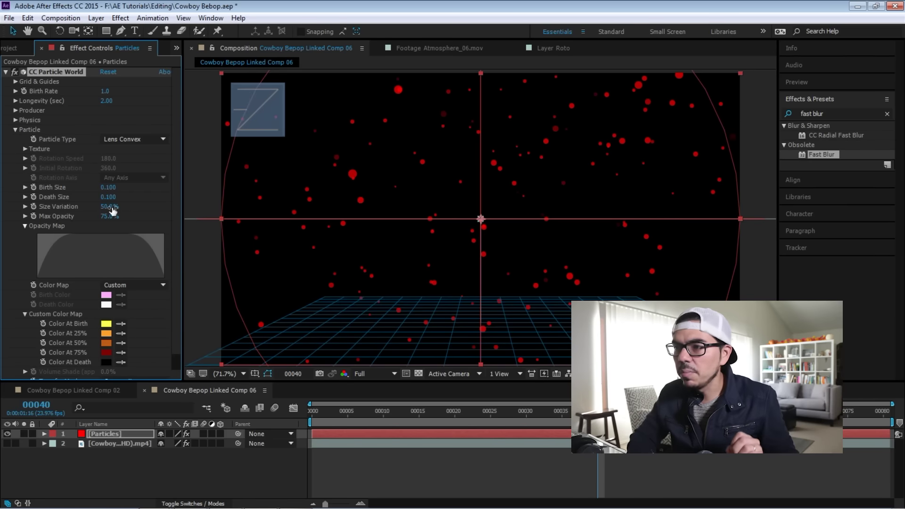
{"action": "type", "text": "0"}
{"action": "key", "text": "Return"}
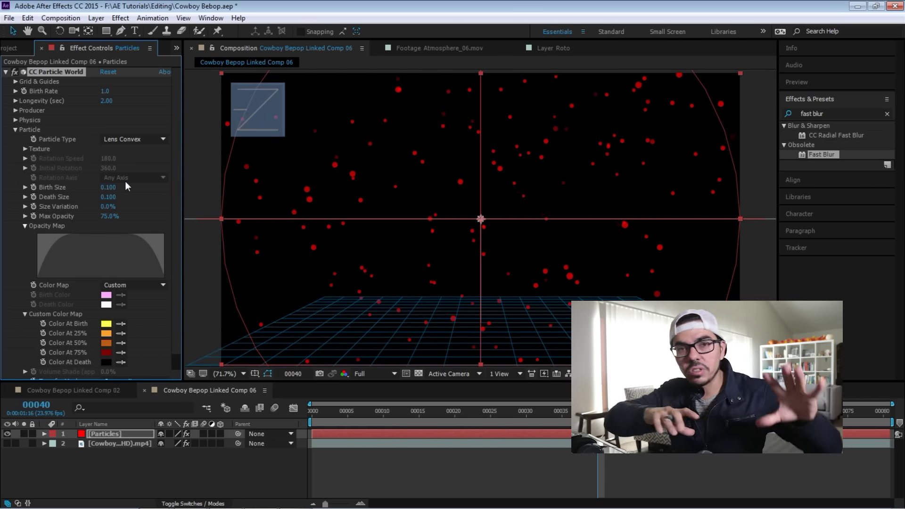
{"action": "left_click", "coordinate": [114, 206]}
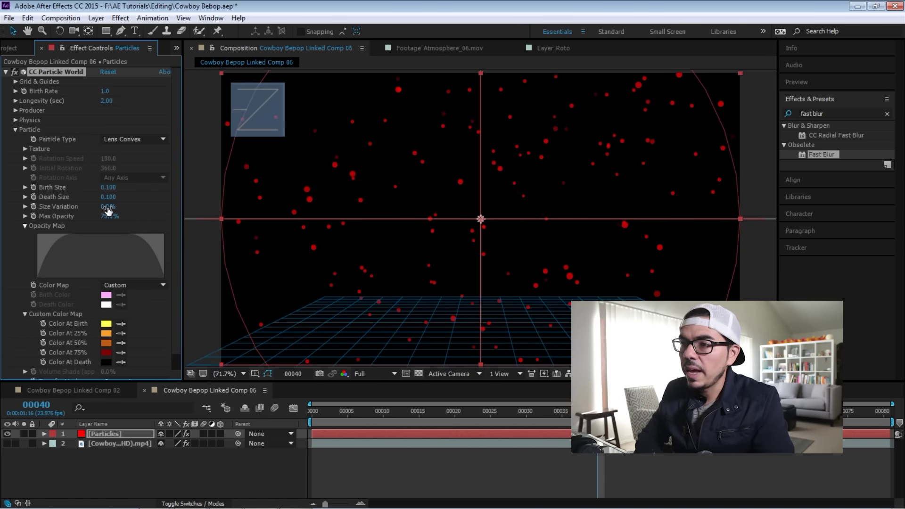
{"action": "type", "text": "100"}
{"action": "key", "text": "Return"}
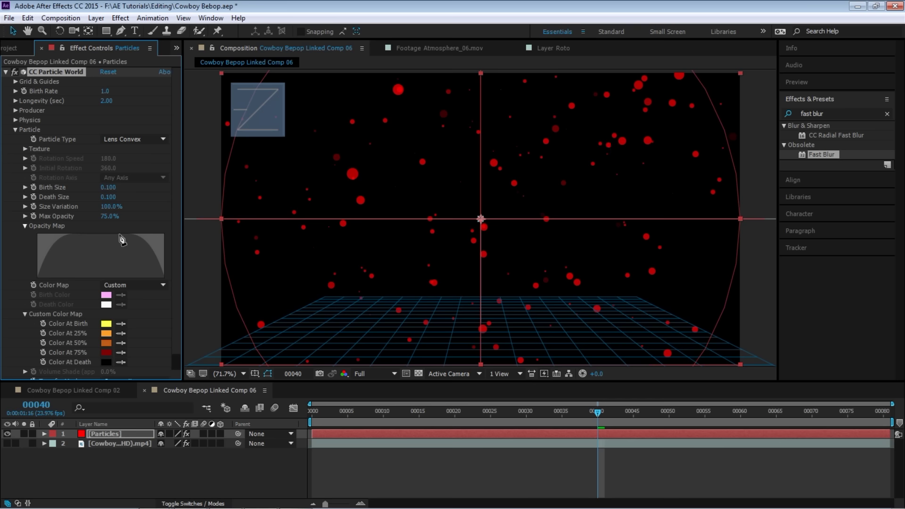
{"action": "left_click", "coordinate": [112, 206]}
{"action": "type", "text": "75"}
{"action": "key", "text": "Return"}
Step: Set Max Opacity to 100%, after briefly trying 10%
{"action": "left_click", "coordinate": [110, 216]}
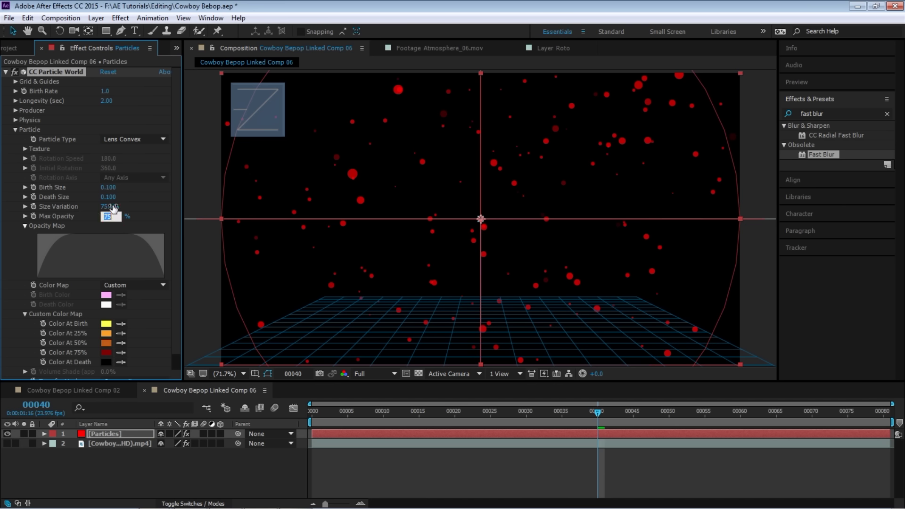
{"action": "type", "text": "100"}
{"action": "key", "text": "Return"}
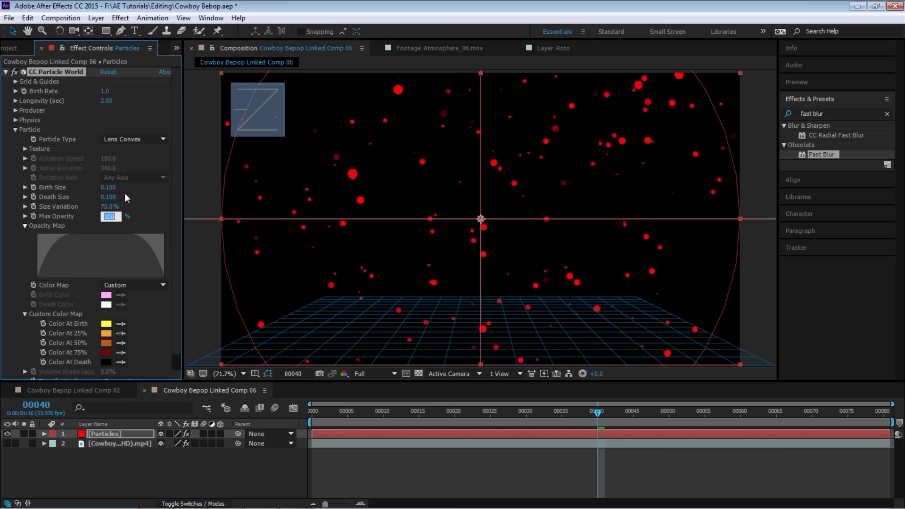
{"action": "type", "text": "10"}
{"action": "key", "text": "Return"}
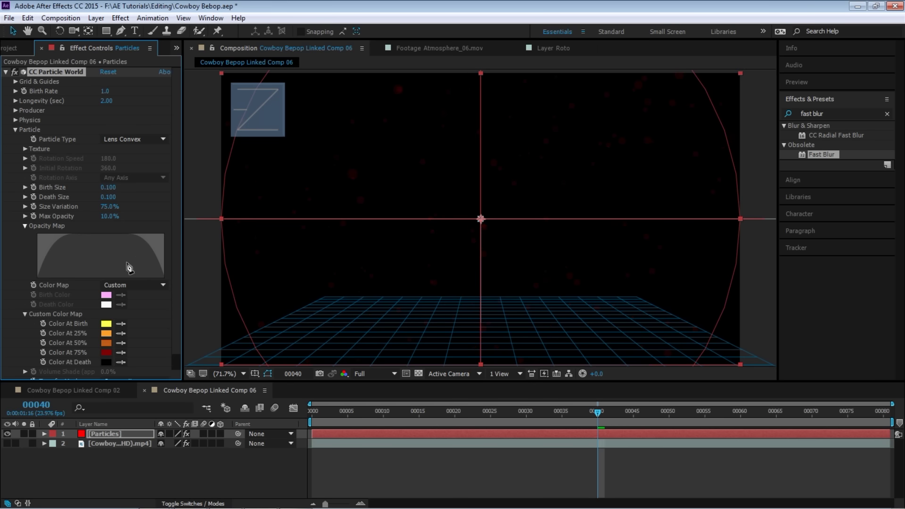
{"action": "left_click_drag", "start_coordinate": [128, 219], "coordinate": [164, 212]}
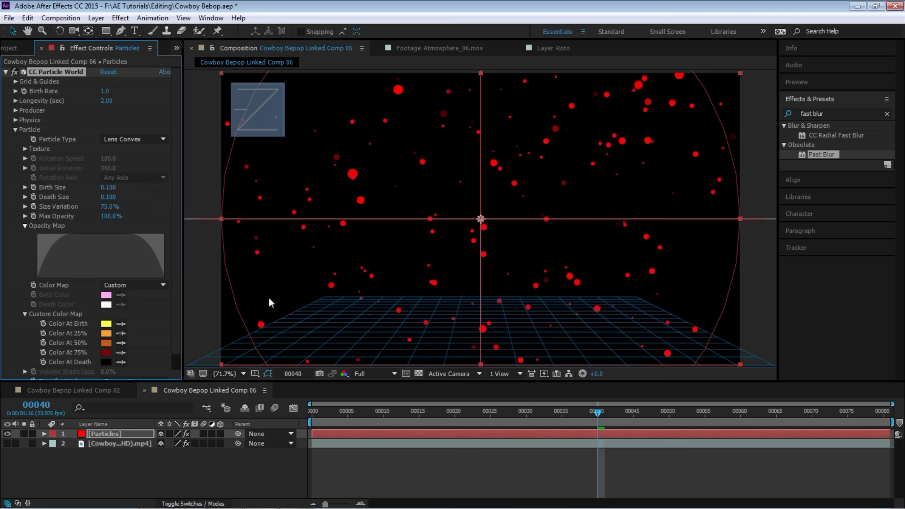
Step: Set Birth Rate to 0.1 and preview the sparser particles from the start
{"action": "left_click", "coordinate": [15, 91]}
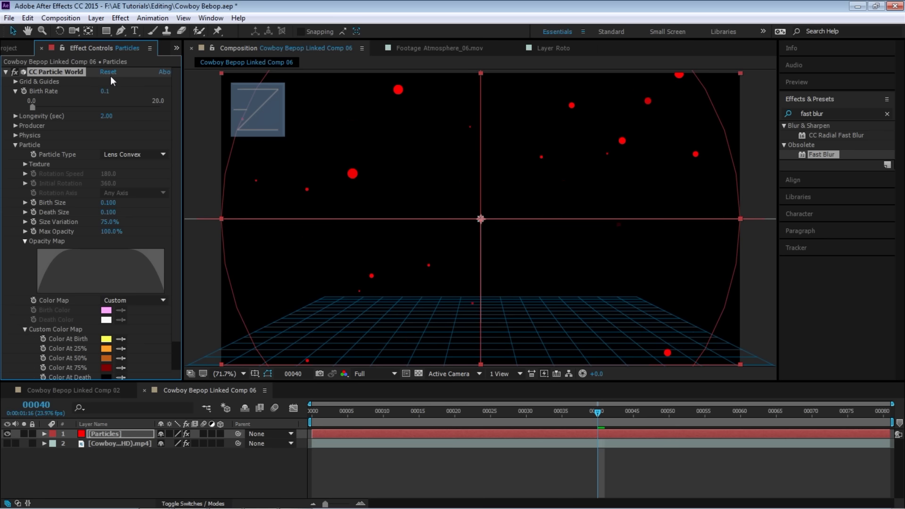
{"action": "key", "text": "Return"}
{"action": "key", "text": "space"}
{"action": "key", "text": "Home"}
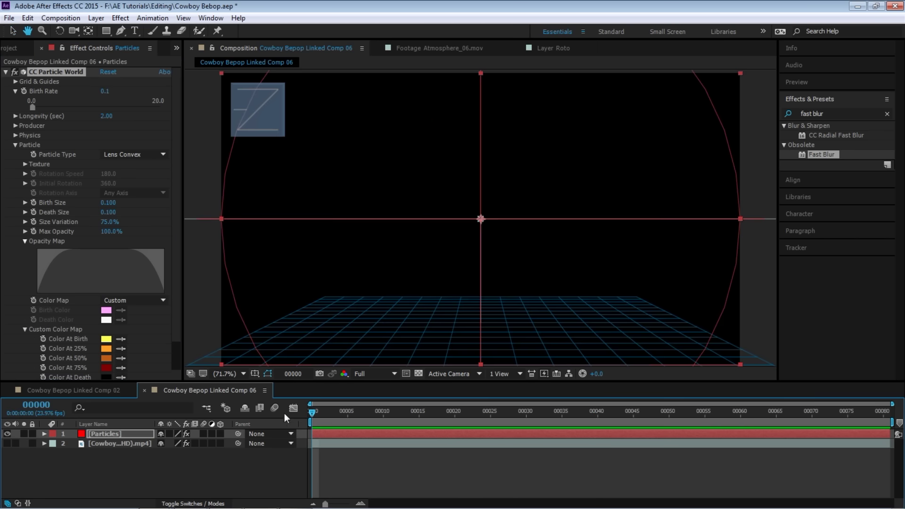
{"action": "key", "text": "space"}
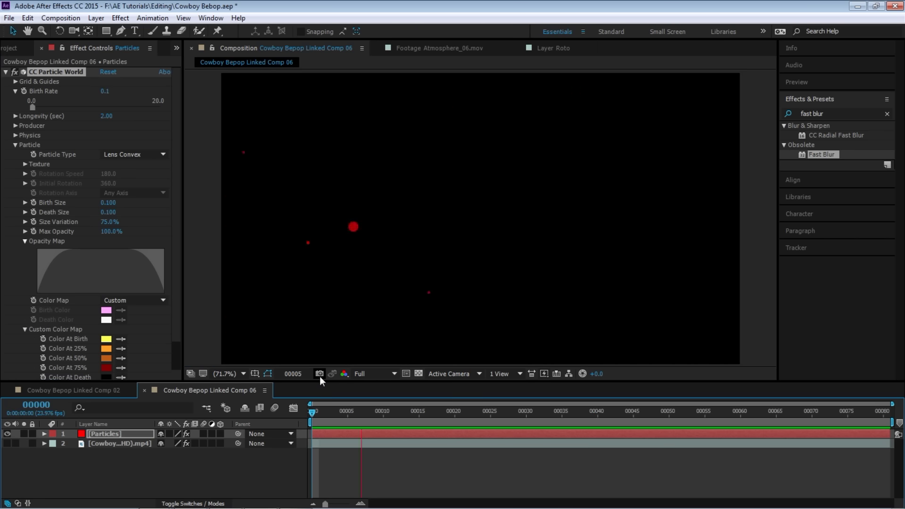
{"action": "key", "text": "space"}
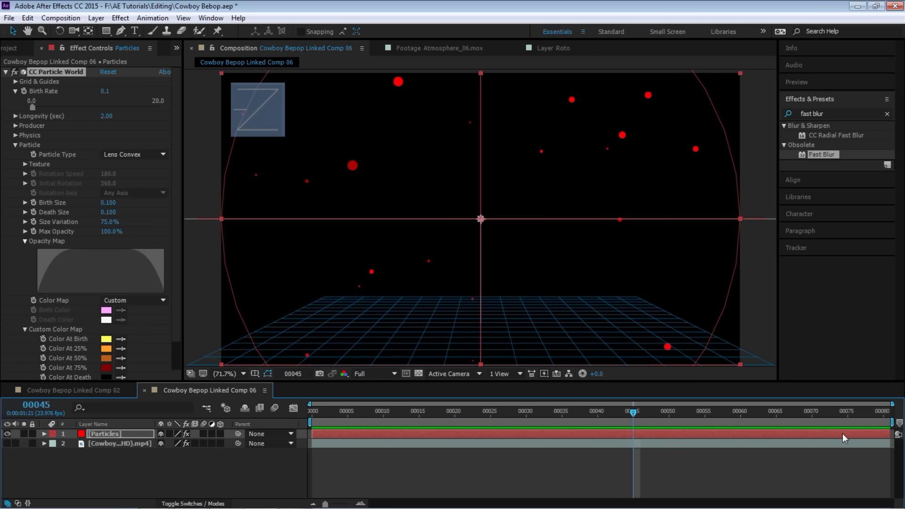
Step: Shorten then re-extend the Particles layer, and scrub Longevity to 7 seconds and preview
{"action": "left_click_drag", "start_coordinate": [842, 434], "coordinate": [449, 433]}
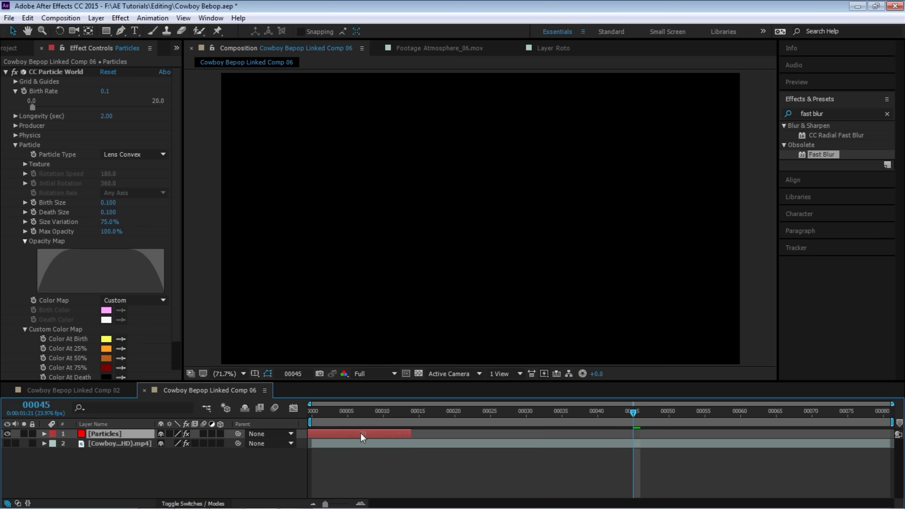
{"action": "left_click_drag", "start_coordinate": [361, 433], "coordinate": [838, 429]}
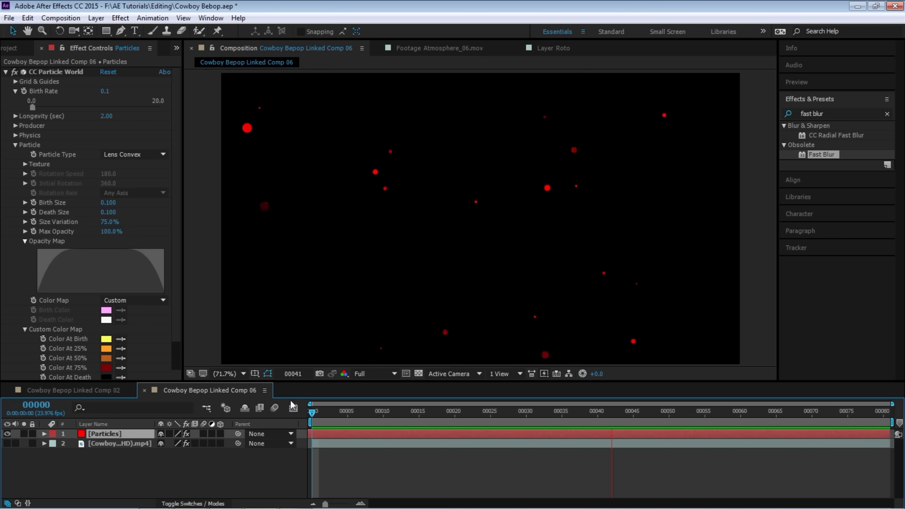
{"action": "key", "text": "space"}
{"action": "left_click_drag", "start_coordinate": [106, 120], "coordinate": [124, 96]}
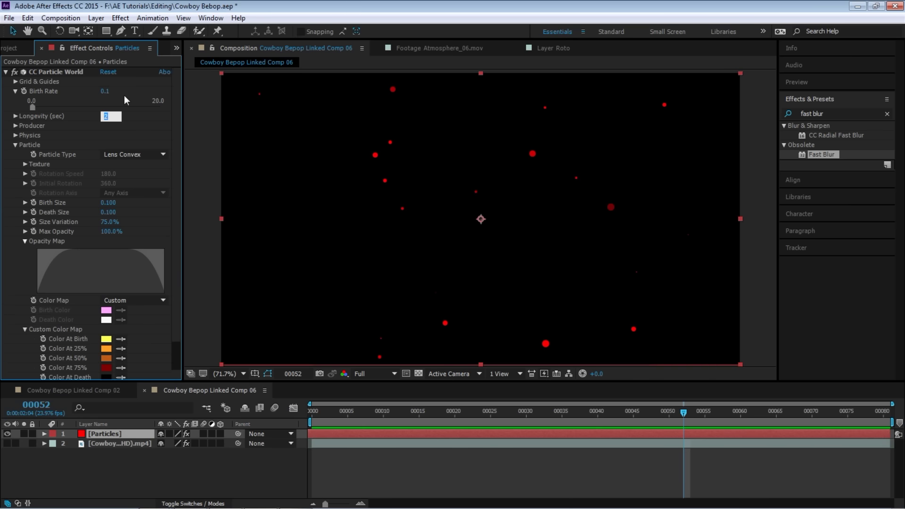
{"action": "key", "text": "space"}
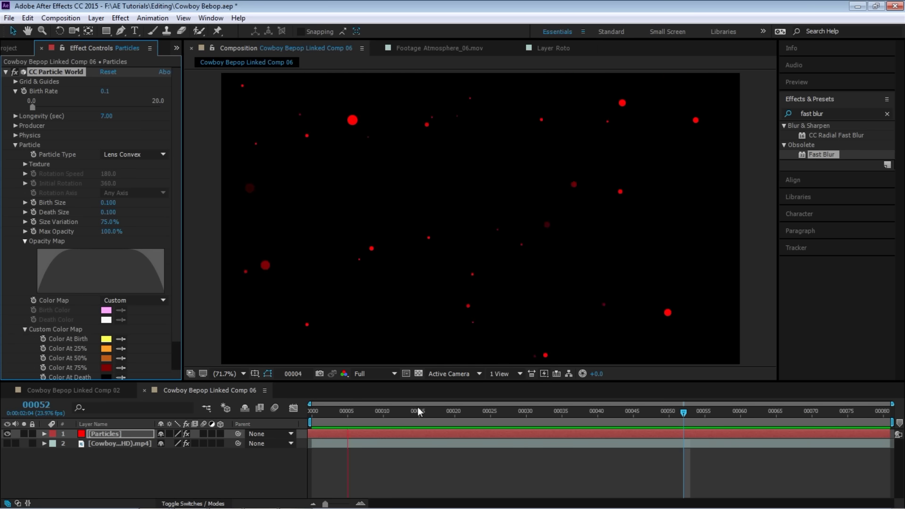
Step: Turn on the Cowboy Bebop footage layer and preview the particles over it from the start
{"action": "left_click", "coordinate": [112, 434]}
{"action": "left_click", "coordinate": [114, 444]}
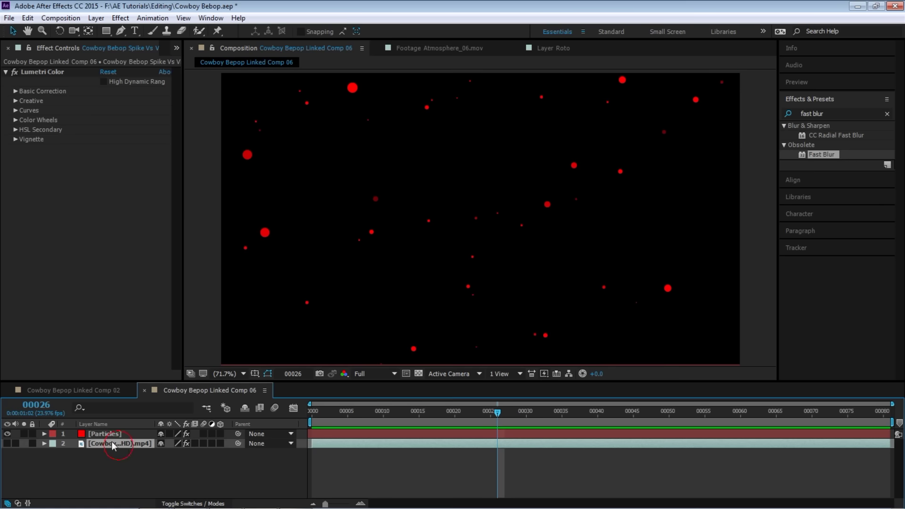
{"action": "left_click", "coordinate": [8, 444]}
{"action": "left_click", "coordinate": [312, 410]}
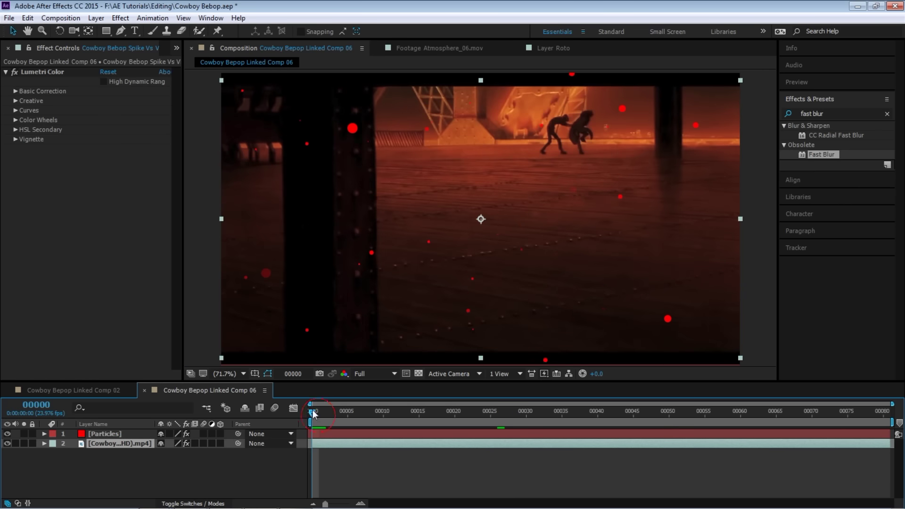
{"action": "key", "text": "space"}
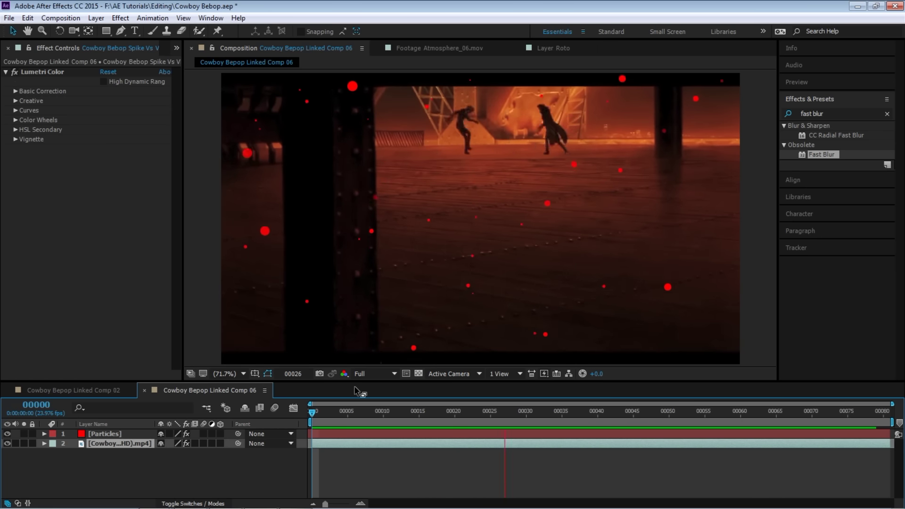
{"action": "key", "text": "space"}
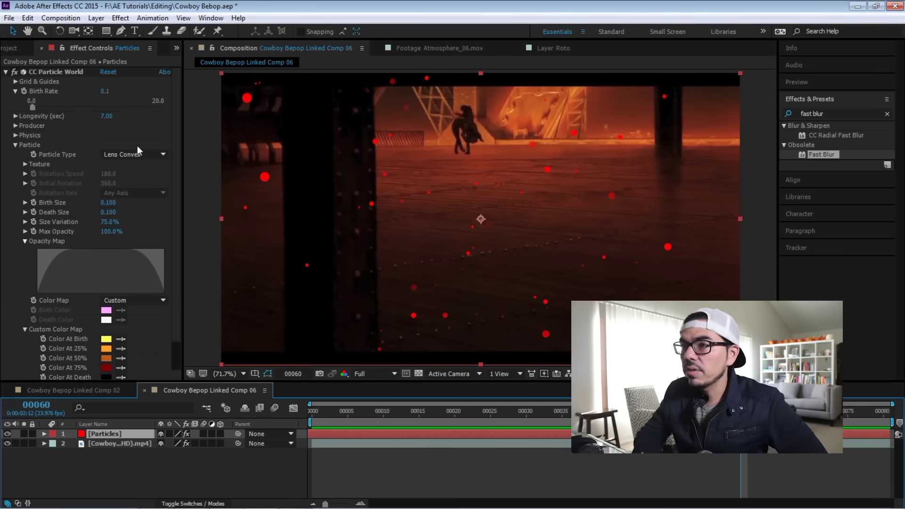
Step: Apply Turbulent Displace to the particles with Displacement set to Turbulent Smoother
{"action": "left_click", "coordinate": [7, 72]}
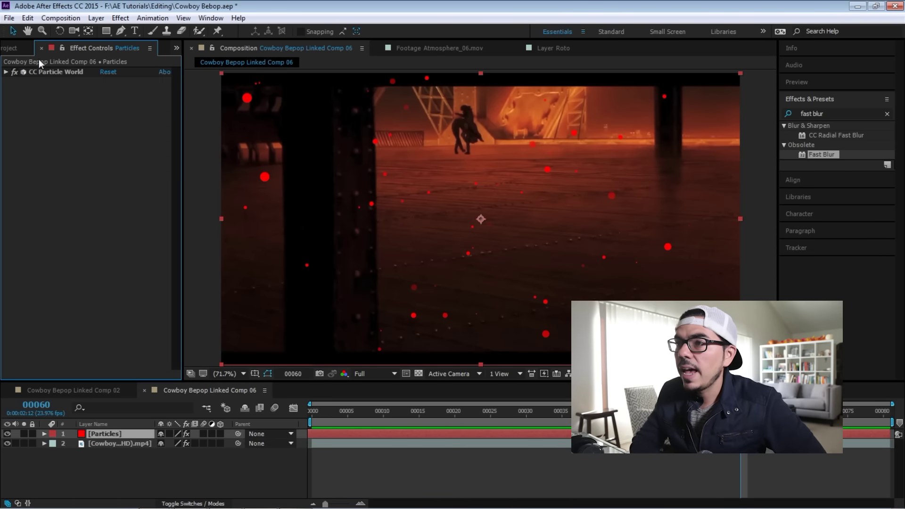
{"action": "left_click", "coordinate": [96, 18]}
{"action": "mouse_move", "coordinate": [121, 19]}
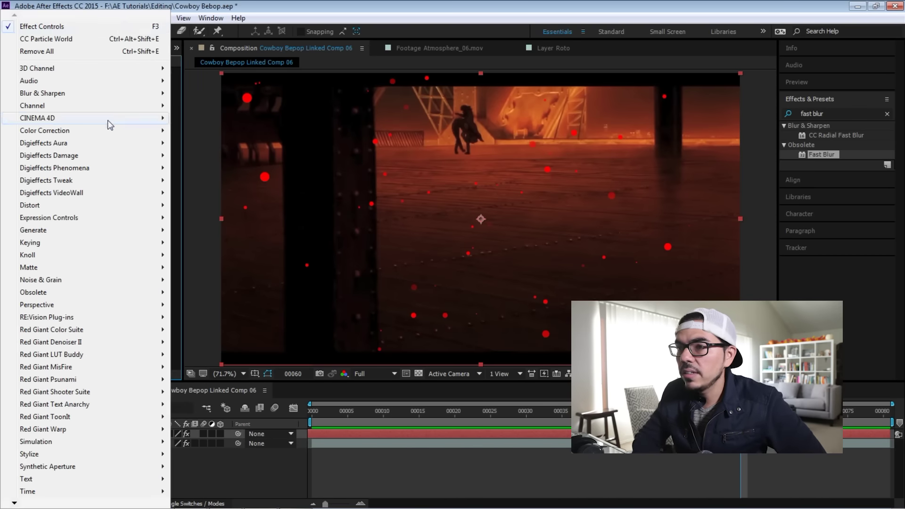
{"action": "mouse_move", "coordinate": [88, 205]}
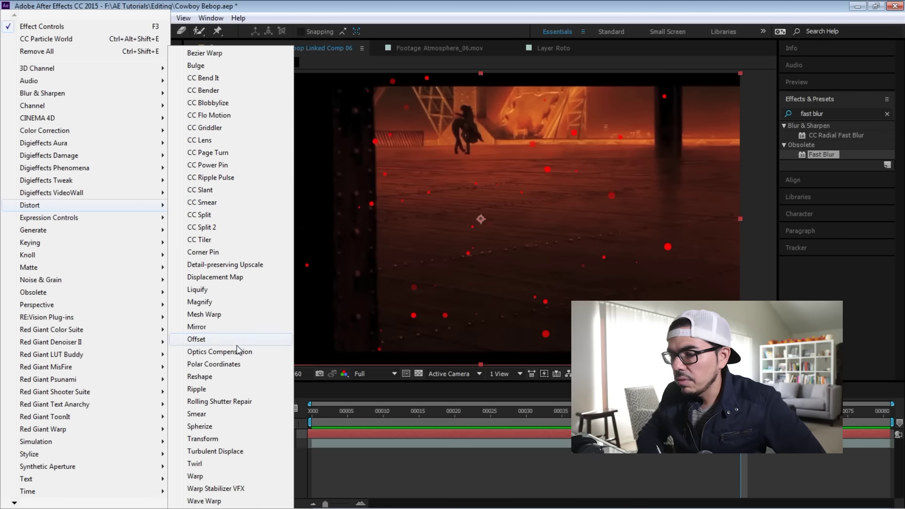
{"action": "left_click", "coordinate": [235, 452]}
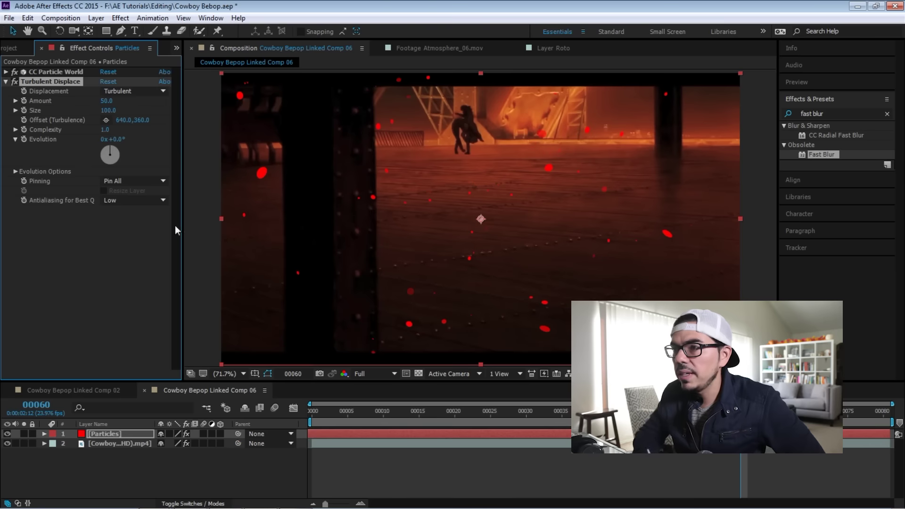
{"action": "left_click", "coordinate": [134, 91]}
{"action": "left_click", "coordinate": [150, 145]}
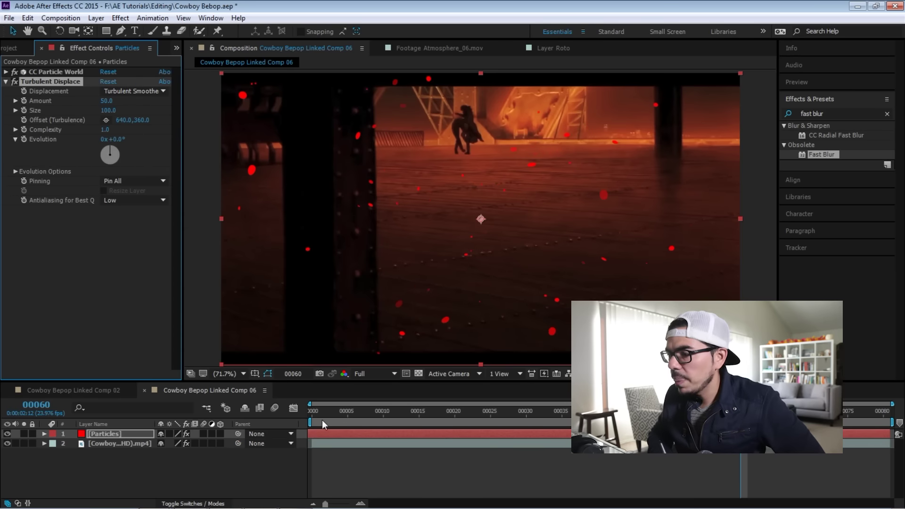
Step: Lower the turbulence Amount to 25, scrubbing and previewing the calmer motion
{"action": "left_click", "coordinate": [325, 417]}
{"action": "left_click_drag", "start_coordinate": [325, 417], "coordinate": [527, 415]}
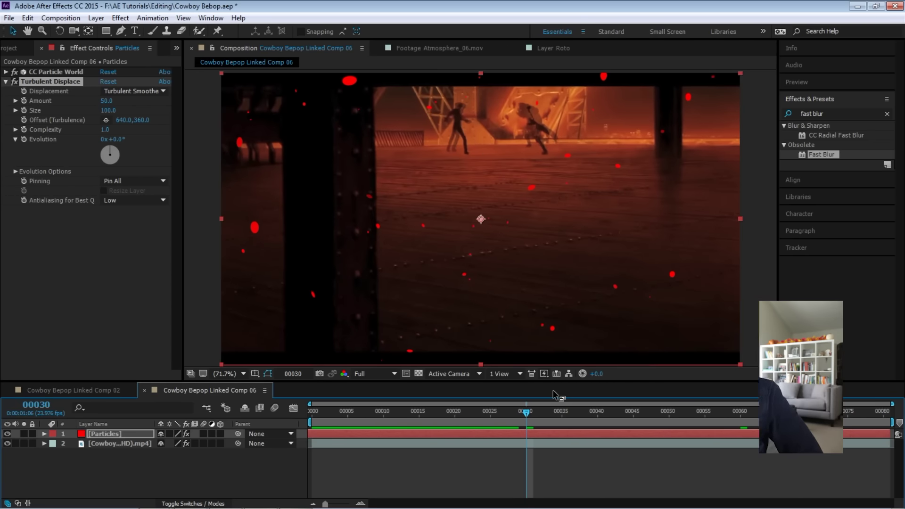
{"action": "key", "text": "space"}
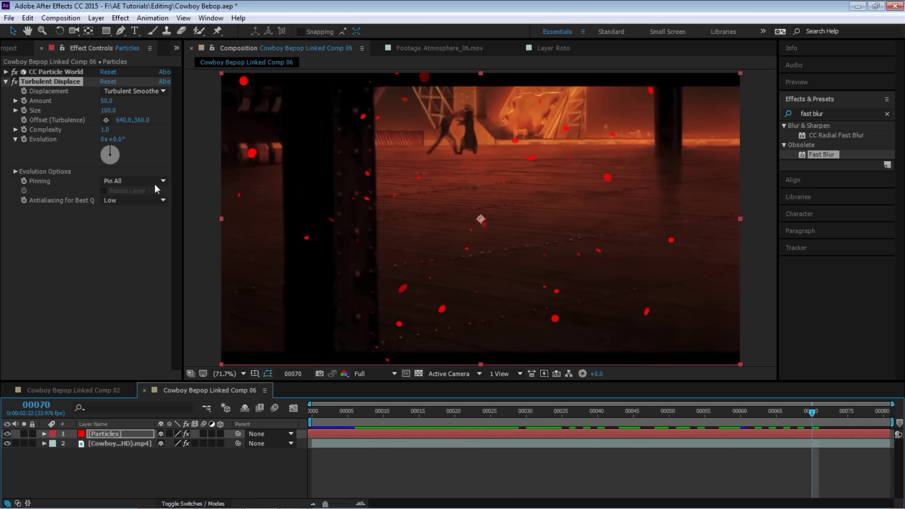
{"action": "left_click_drag", "start_coordinate": [109, 105], "coordinate": [97, 105]}
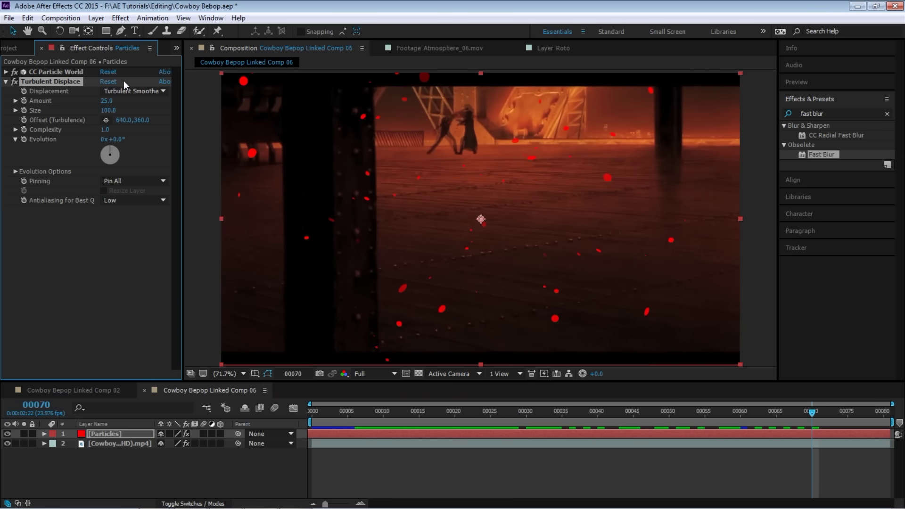
{"action": "left_click_drag", "start_coordinate": [315, 412], "coordinate": [578, 405]}
{"action": "key", "text": "space"}
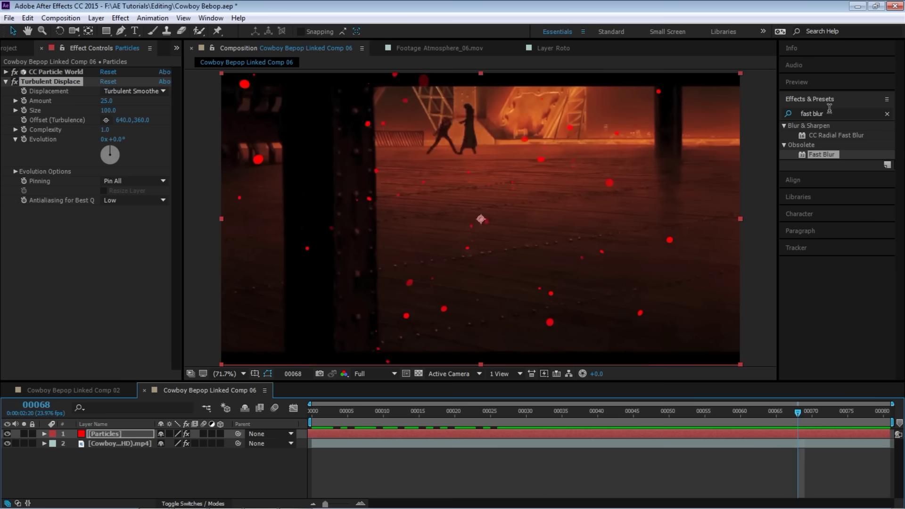
Step: Search 'fast' in Effects & Presets and apply Fast Blur to the particles
{"action": "left_click", "coordinate": [888, 114]}
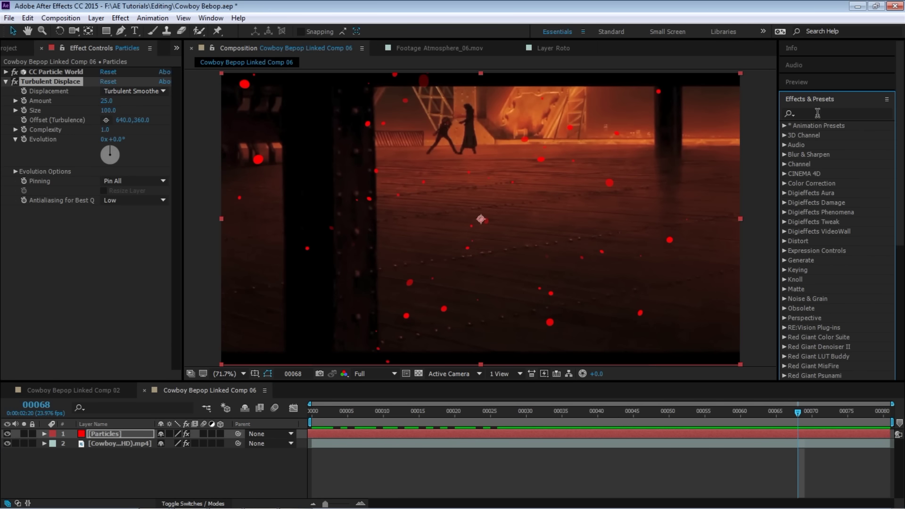
{"action": "type", "text": "fast blur"}
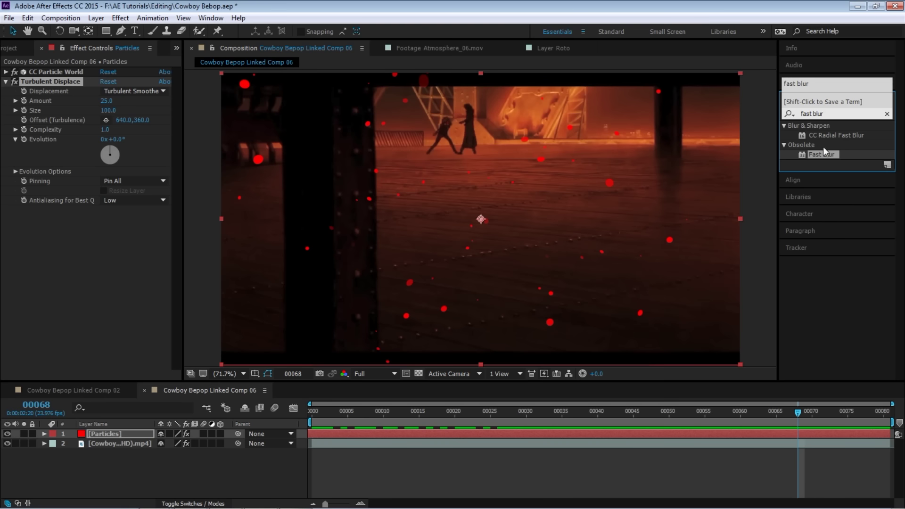
{"action": "left_click_drag", "start_coordinate": [824, 150], "coordinate": [94, 250]}
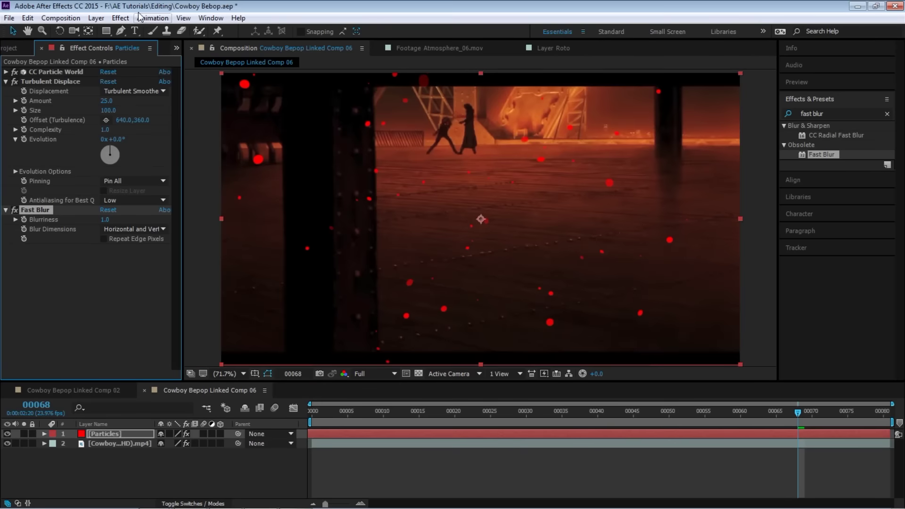
Step: Add a Glow effect from the Stylize category and scrub to review it
{"action": "left_click", "coordinate": [120, 19]}
{"action": "mouse_move", "coordinate": [184, 454]}
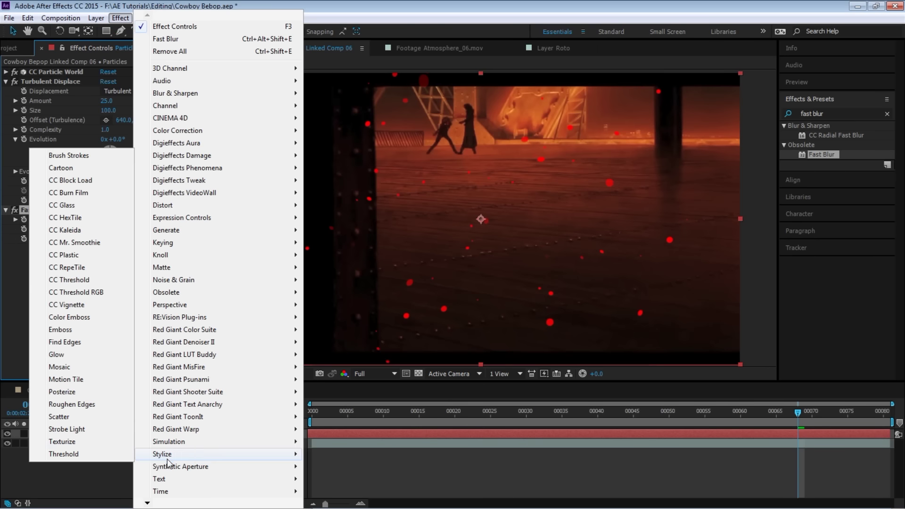
{"action": "left_click", "coordinate": [56, 355]}
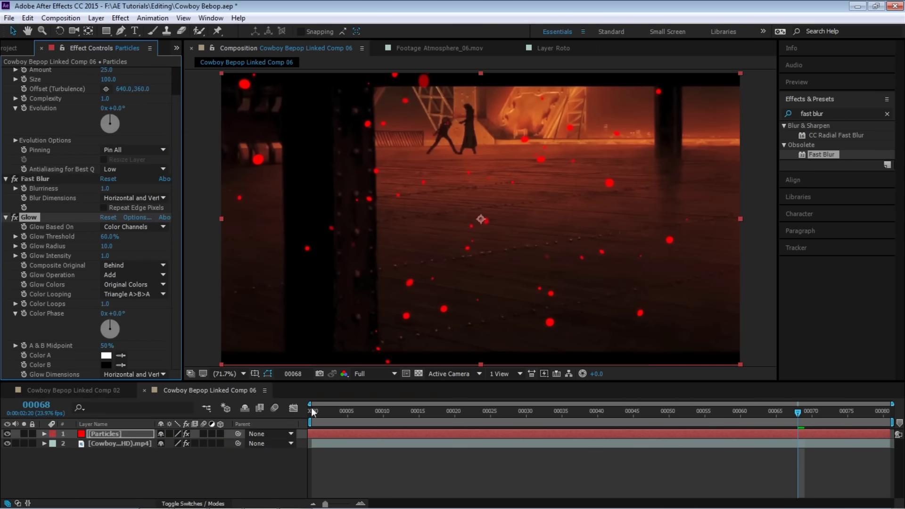
{"action": "left_click_drag", "start_coordinate": [312, 412], "coordinate": [348, 427]}
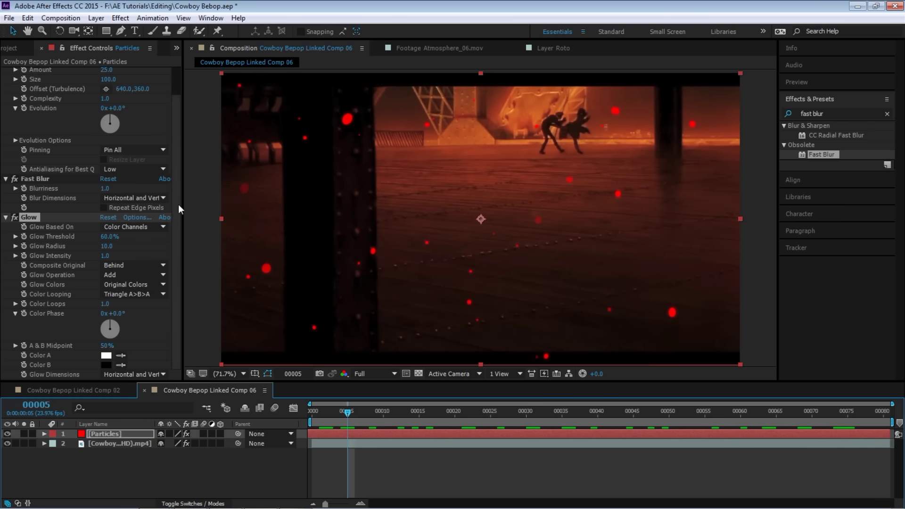
{"action": "scroll", "coordinate": [69, 73], "scroll_direction": "up", "scroll_amount": 2}
Step: Collapse the Turbulent Displace and Fast Blur settings, then duplicate the Particles layer
{"action": "left_click", "coordinate": [6, 81]}
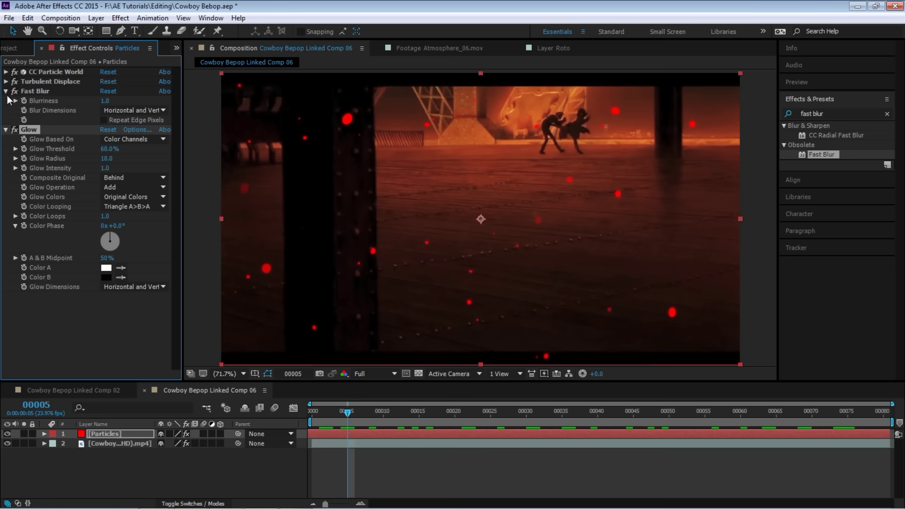
{"action": "left_click", "coordinate": [6, 91]}
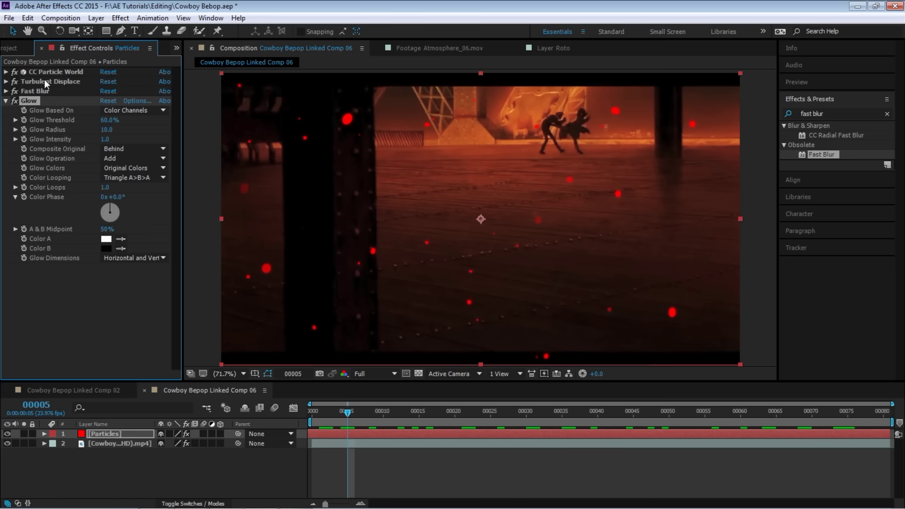
{"action": "left_click", "coordinate": [113, 435]}
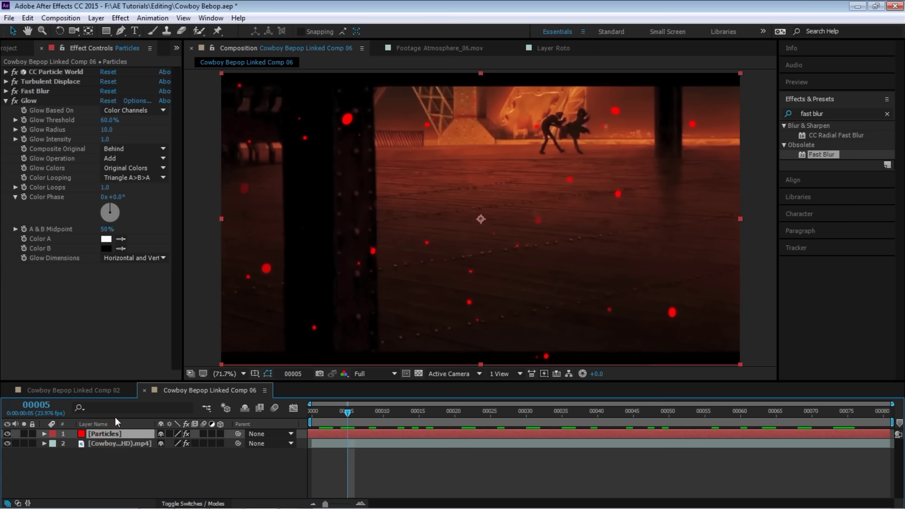
{"action": "key", "text": "ctrl+d"}
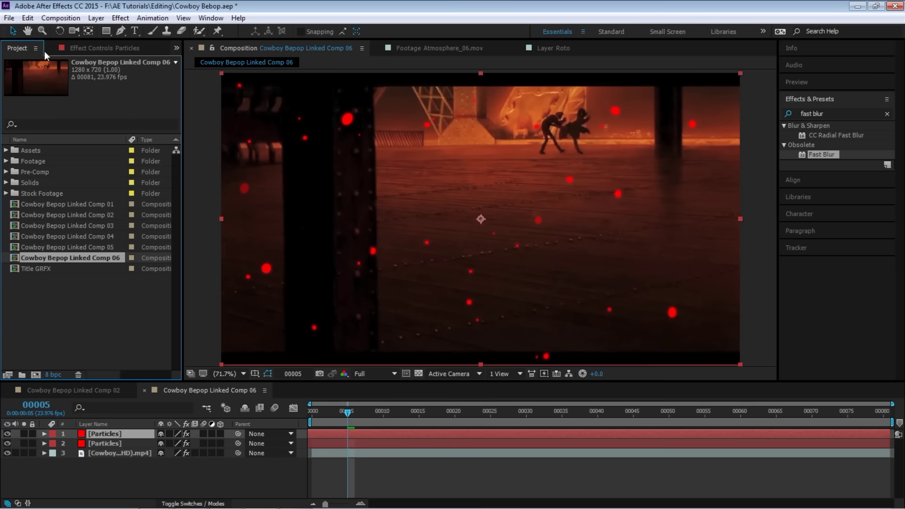
Step: Replace the duplicated particle layer's source with Yellow Solid 1 from the Solids folder
{"action": "left_click", "coordinate": [6, 183]}
{"action": "left_click", "coordinate": [53, 301]}
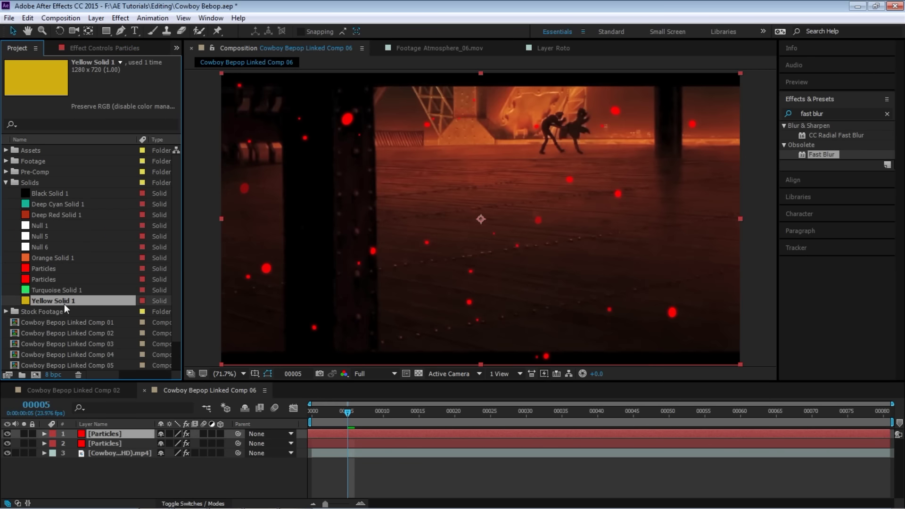
{"action": "left_click_drag", "start_coordinate": [65, 304], "coordinate": [122, 383]}
{"action": "left_click_drag", "start_coordinate": [128, 427], "coordinate": [127, 432]}
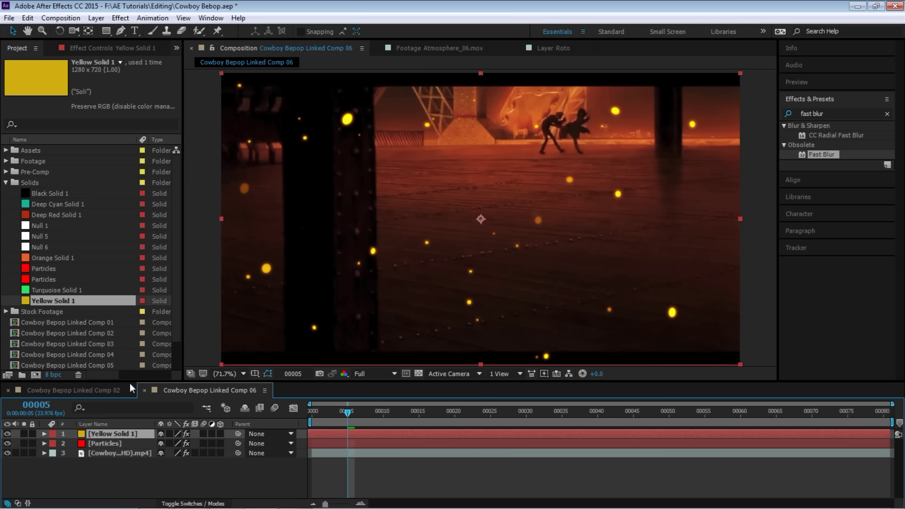
Step: Set the yellow layer's Extras Random Seed to 430
{"action": "left_click", "coordinate": [107, 49]}
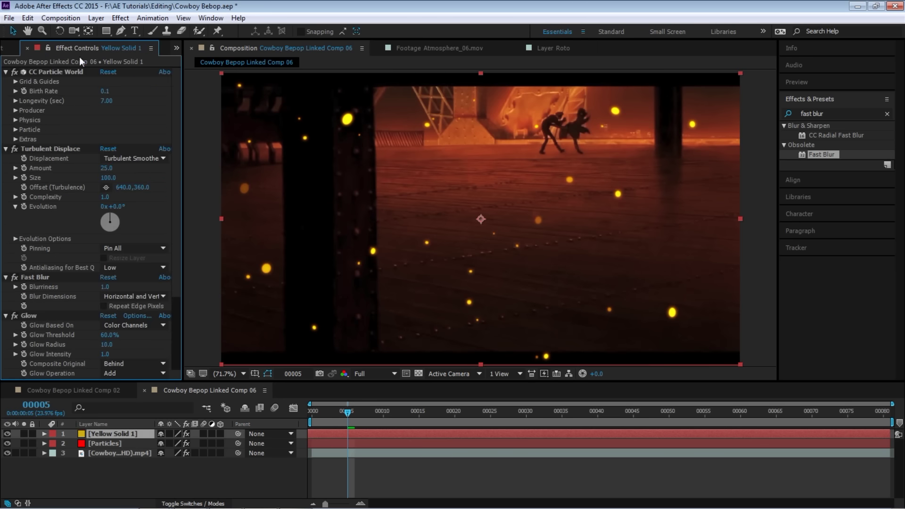
{"action": "left_click", "coordinate": [16, 139]}
{"action": "left_click_drag", "start_coordinate": [102, 201], "coordinate": [124, 197]}
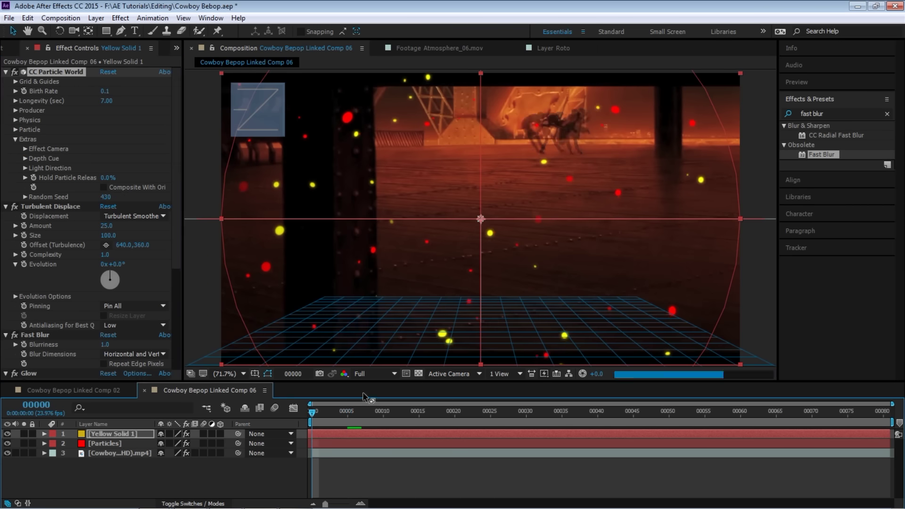
Step: Preview the composition with the red and yellow particles from the start
{"action": "key", "text": "space"}
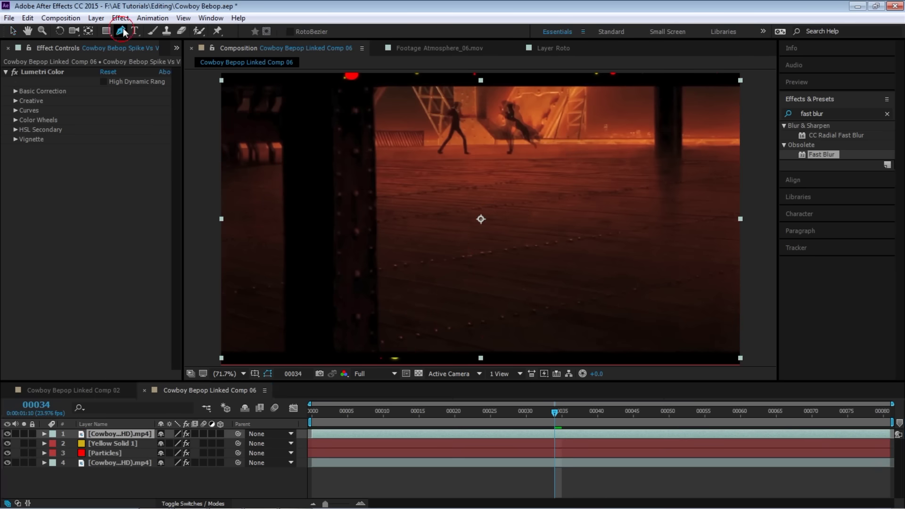
Step: Draw a mask on the top footage copy around the dark foreground column
{"action": "key", "text": "grave"}
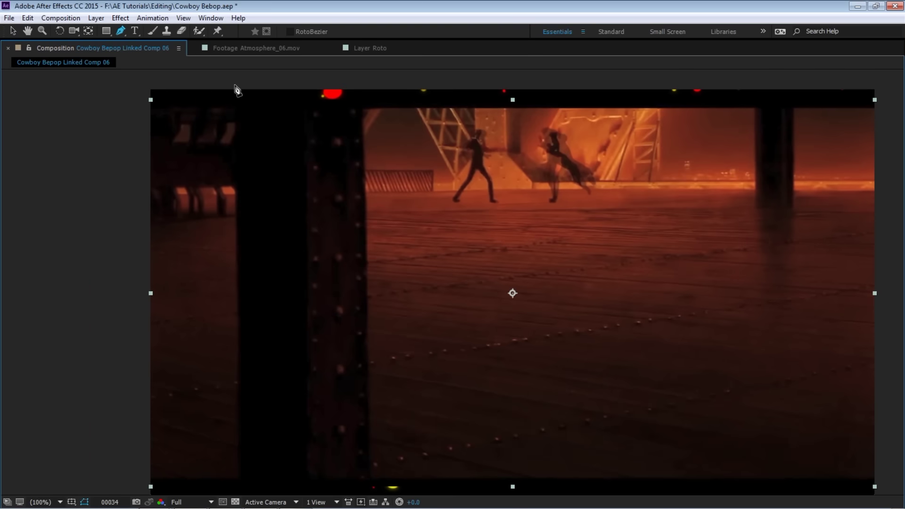
{"action": "scroll", "coordinate": [299, 190], "scroll_direction": "down", "scroll_amount": 5}
{"action": "left_click", "coordinate": [254, 367]}
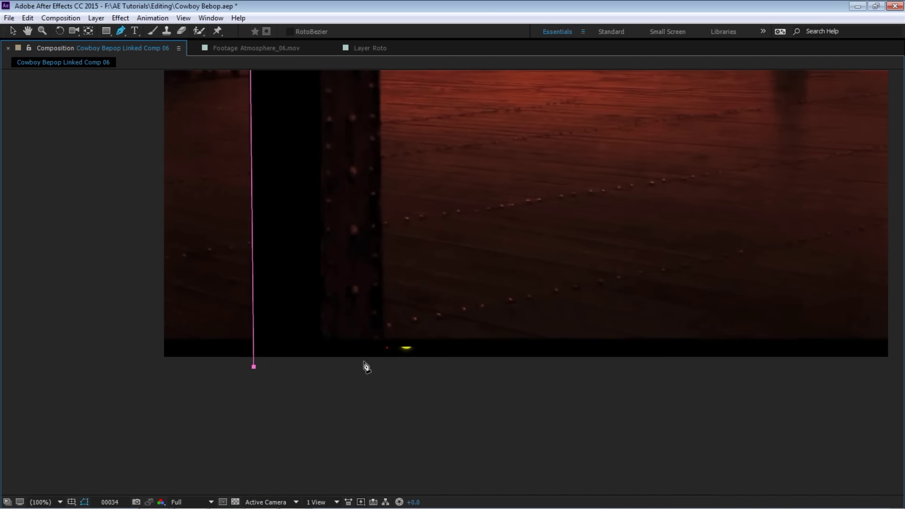
{"action": "scroll", "coordinate": [409, 222], "scroll_direction": "up", "scroll_amount": 5}
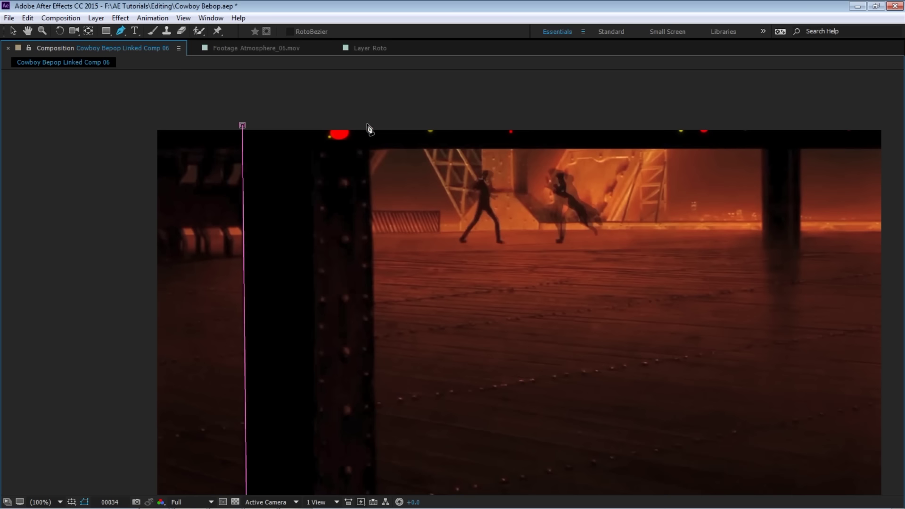
{"action": "left_click", "coordinate": [12, 31]}
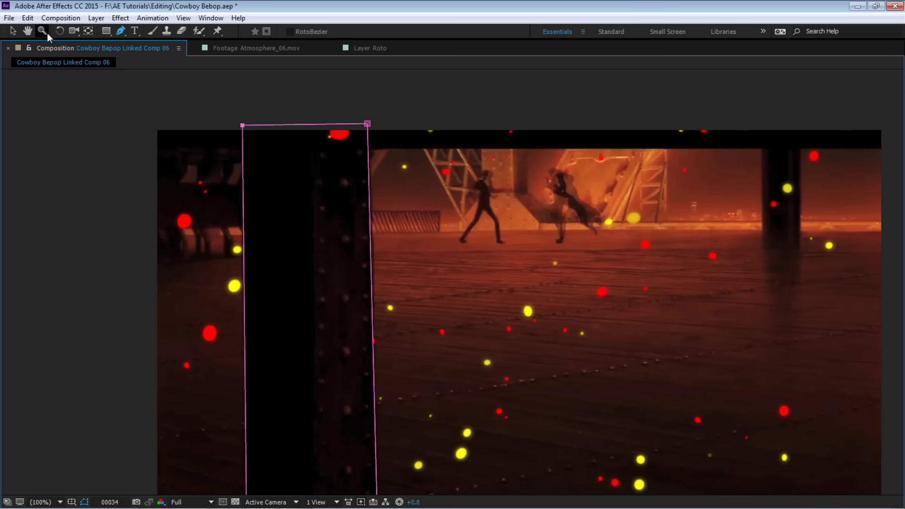
{"action": "left_click_drag", "start_coordinate": [368, 124], "coordinate": [371, 123]}
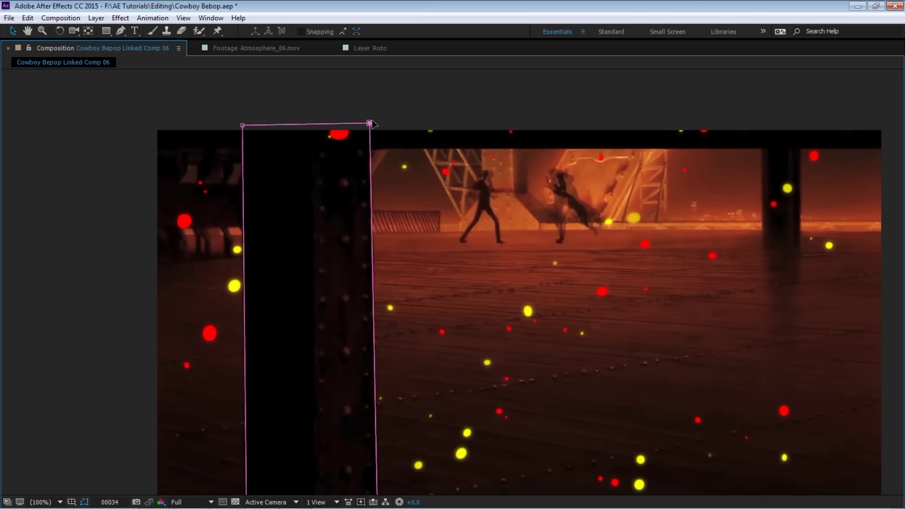
{"action": "scroll", "coordinate": [398, 209], "scroll_direction": "down", "scroll_amount": 2}
{"action": "key", "text": "grave"}
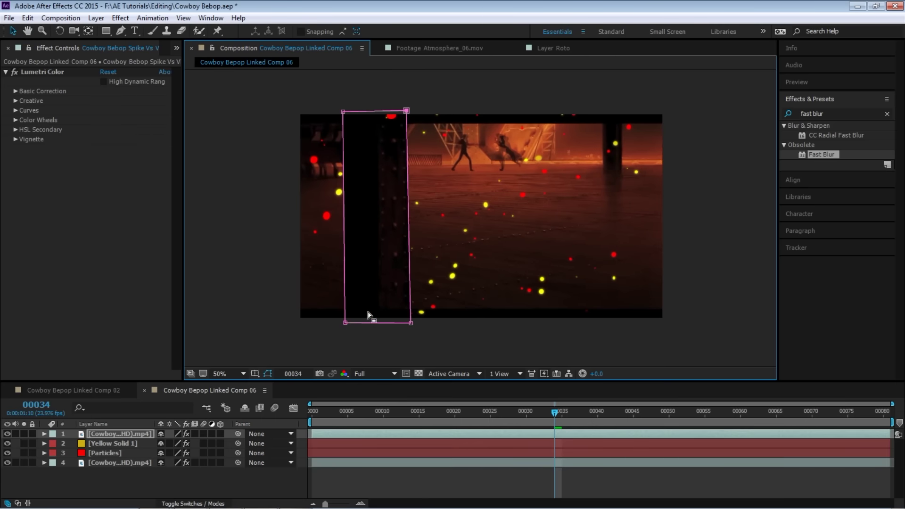
Step: Give the column mask a 1-pixel feather and scrub ahead to check the particles
{"action": "key", "text": "m"}
{"action": "key", "text": "m"}
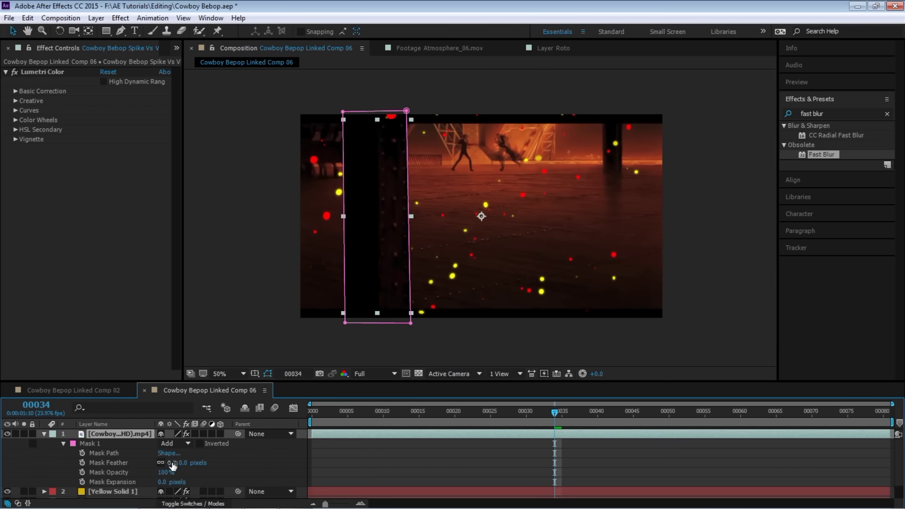
{"action": "type", "text": "1"}
{"action": "key", "text": "Return"}
{"action": "key", "text": "F2"}
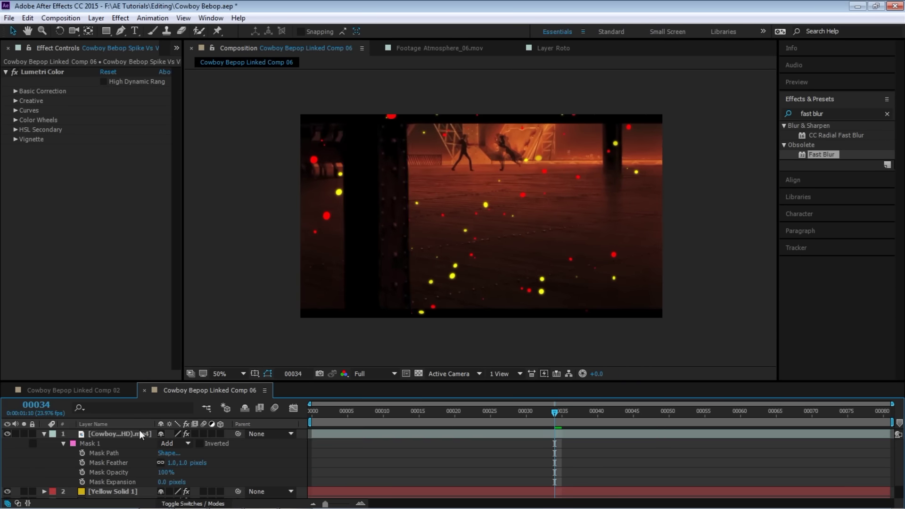
{"action": "left_click", "coordinate": [44, 434]}
{"action": "left_click_drag", "start_coordinate": [330, 412], "coordinate": [453, 426]}
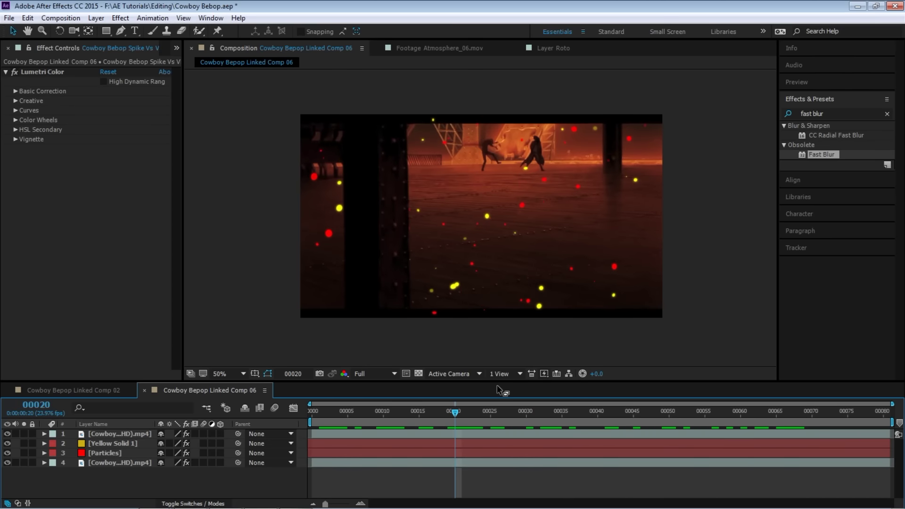
Step: Set the viewer magnification to Fit
{"action": "left_click", "coordinate": [224, 371]}
{"action": "left_click", "coordinate": [274, 170]}
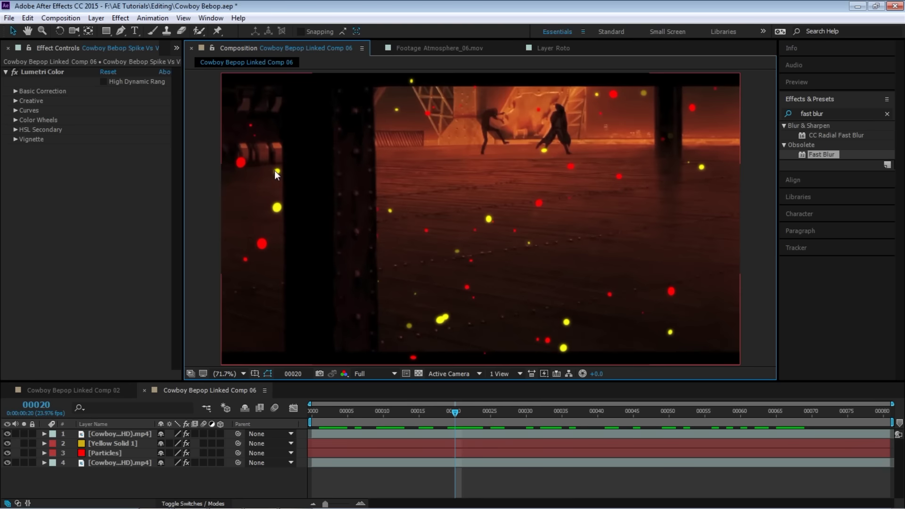